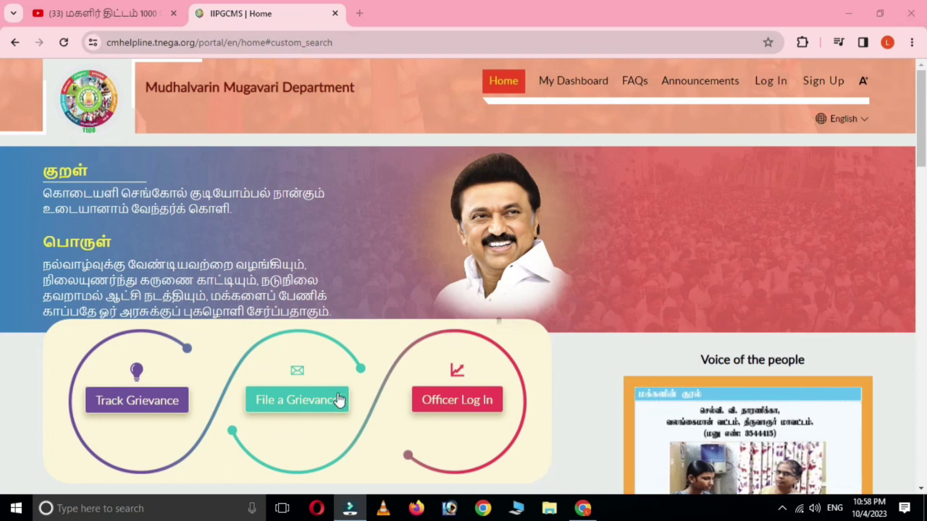
Step: Start a new grievance from the Mudhalvarin Mugavari home page, reaching the Sign In page
left_click(288, 405)
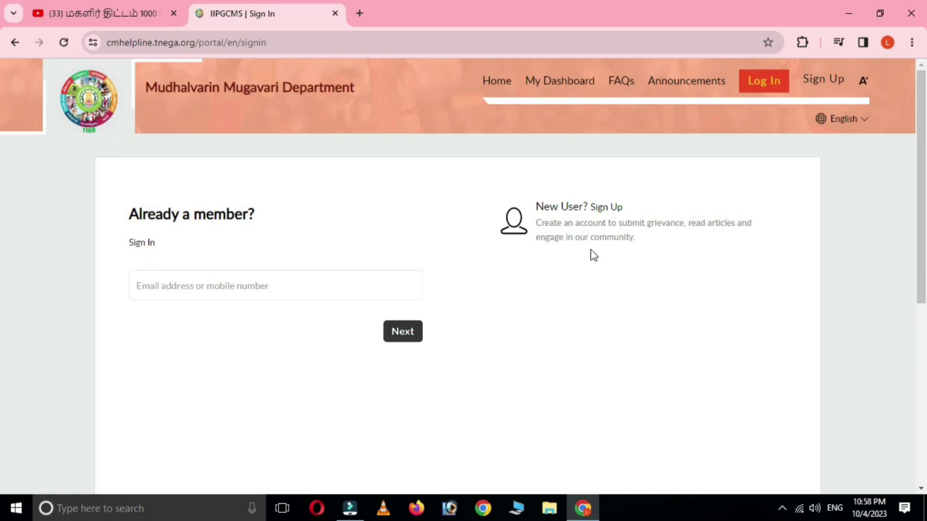
Step: Switch to Sign Up and enter the user's first and last name
left_click(599, 208)
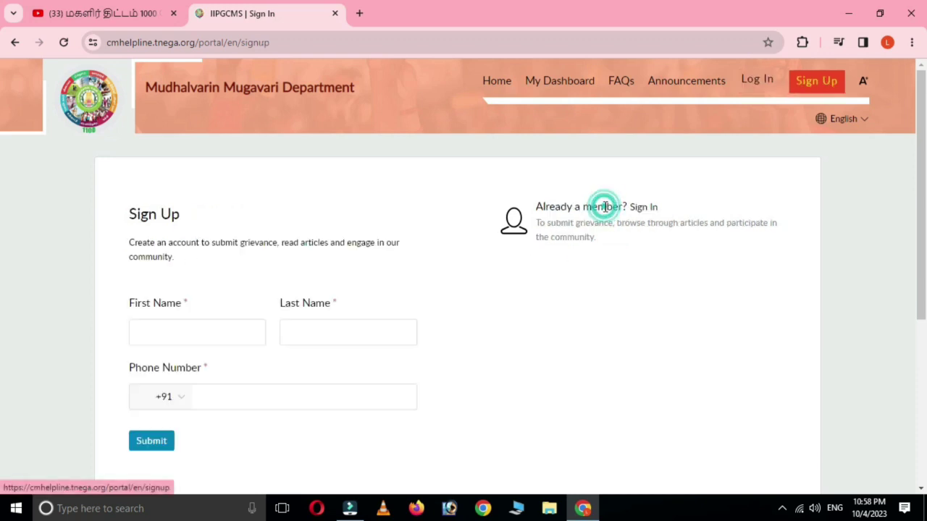
left_click(193, 327)
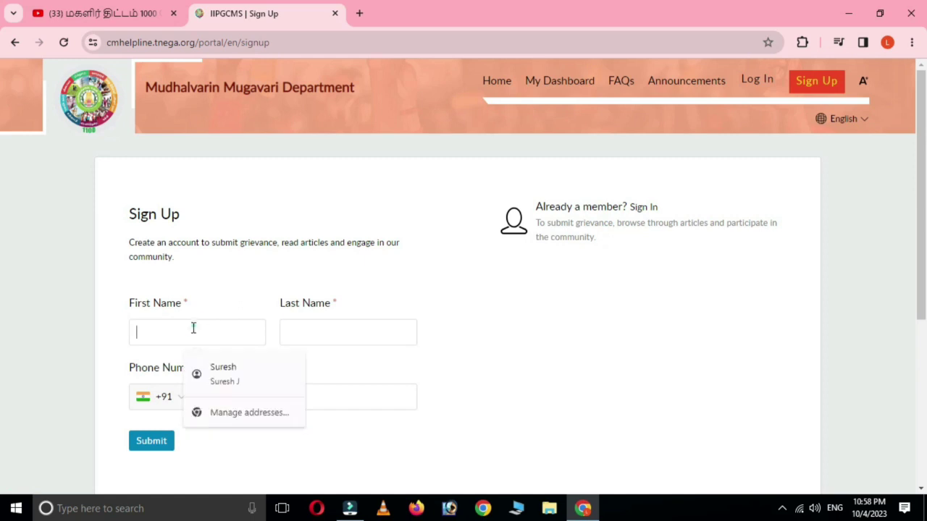
left_click(191, 329)
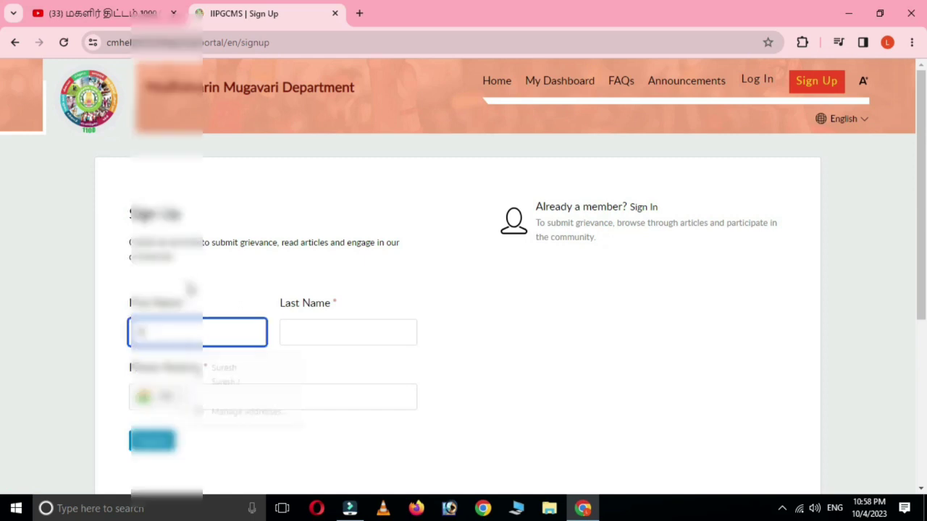
type("Sure")
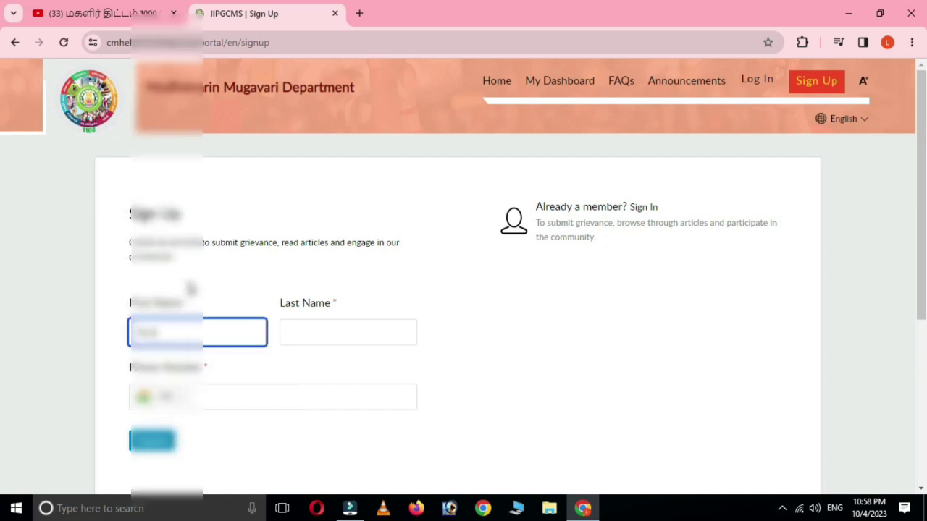
type("sh")
left_click(343, 326)
type("R")
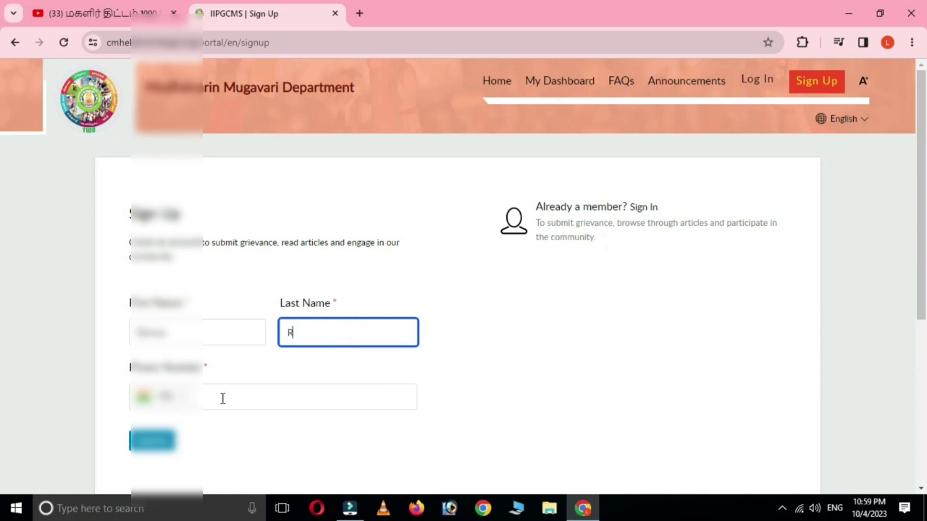
Step: Enter the user's phone number and submit the sign-up form for verification
left_click(233, 395)
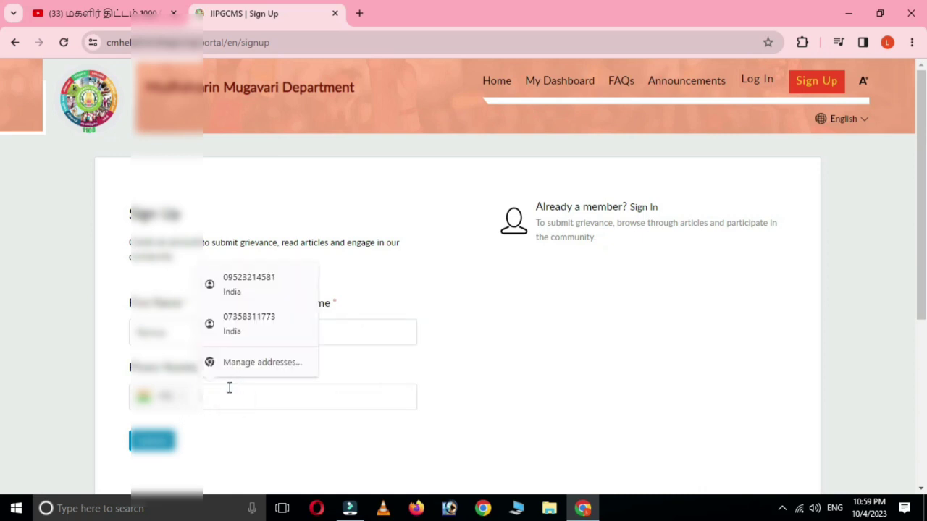
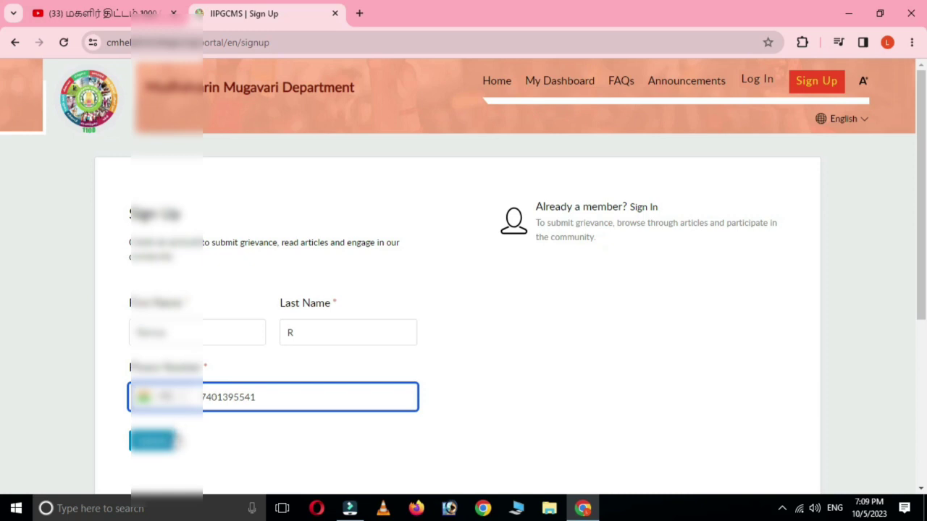
left_click(152, 443)
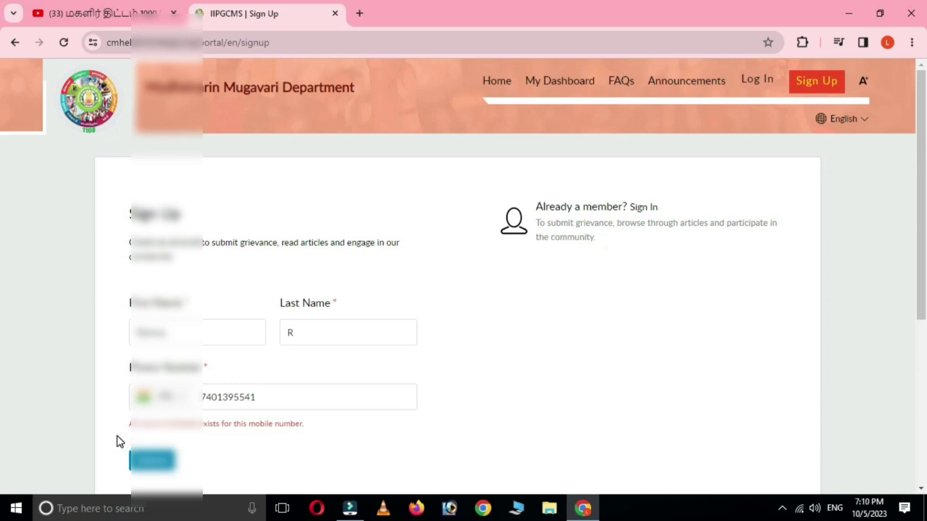
left_click(150, 461)
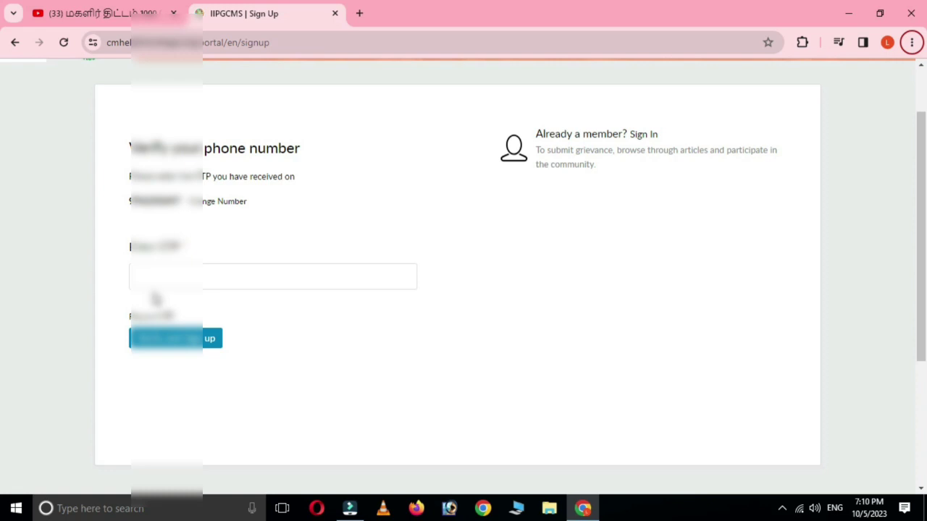
Step: Paste the SMS one-time code and verify to finish signing up, leaving the language unchanged
key("ctrl+v")
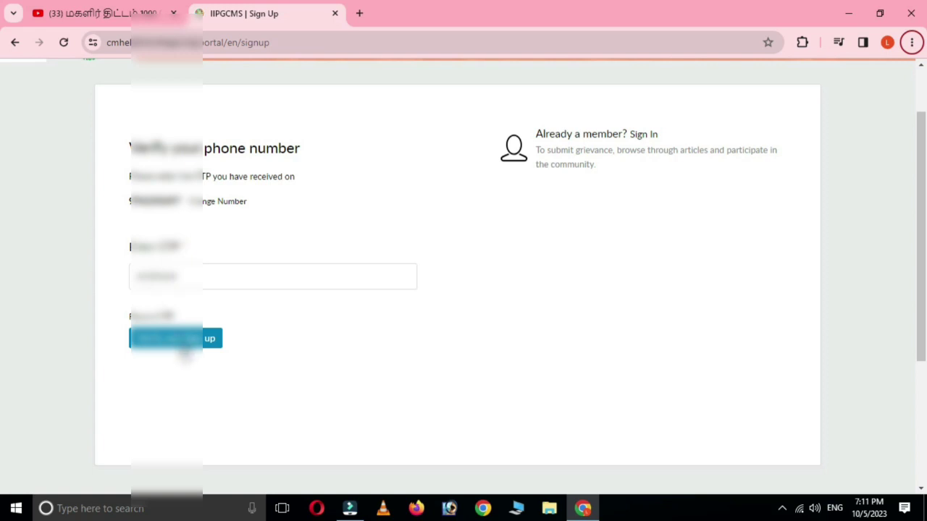
left_click(190, 339)
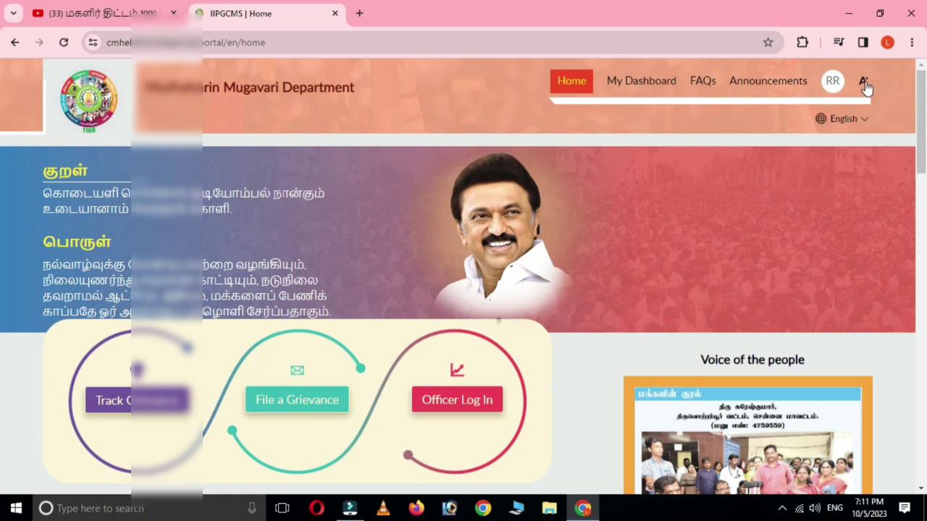
left_click(864, 120)
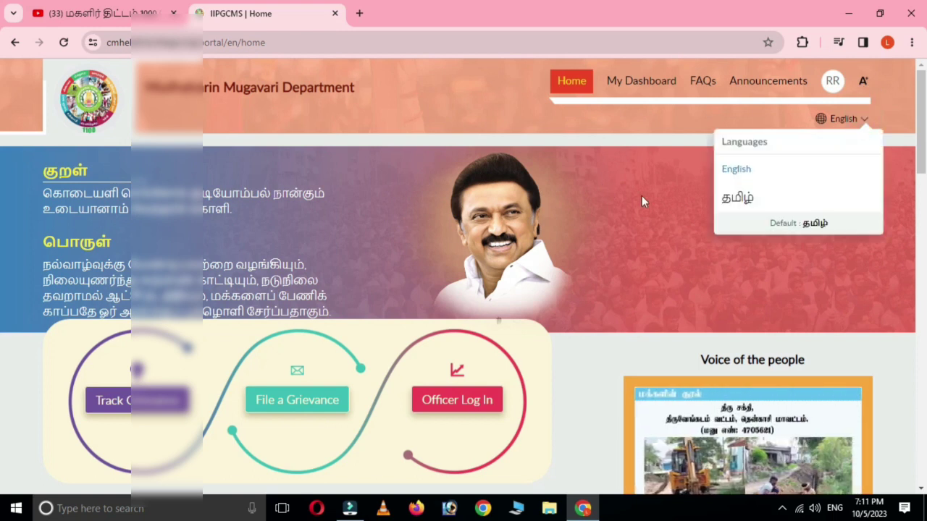
left_click(633, 225)
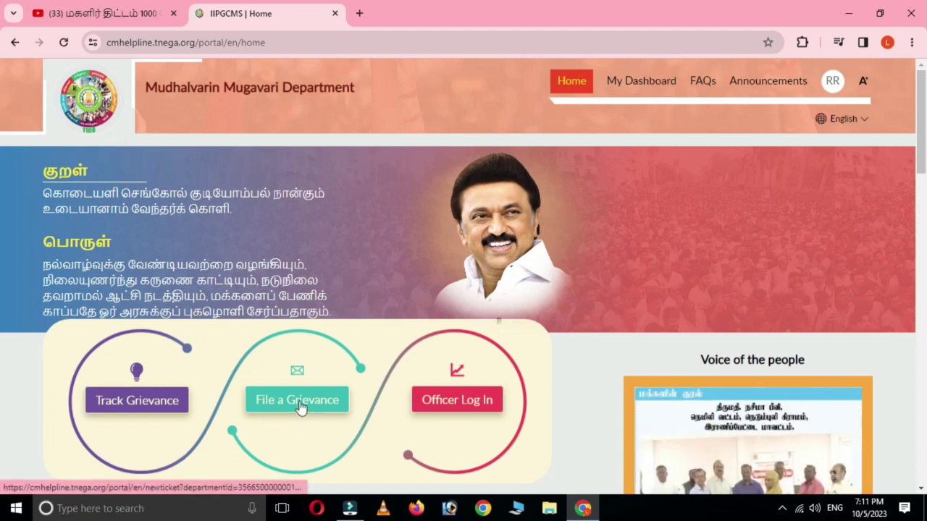
Step: Open the Submit a grievance form from the home page
scroll(316, 418, "down", 1)
left_click(300, 332)
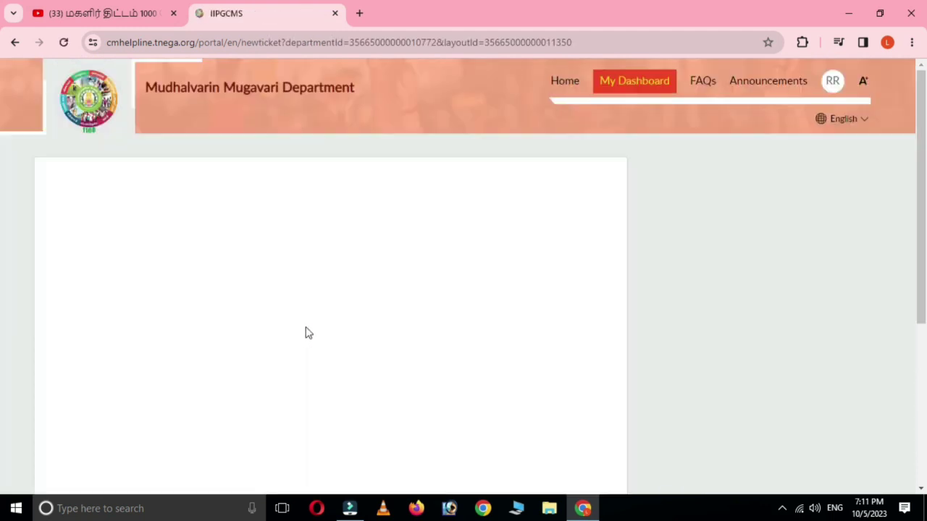
scroll(309, 340, "down", 4)
scroll(309, 348, "up", 5)
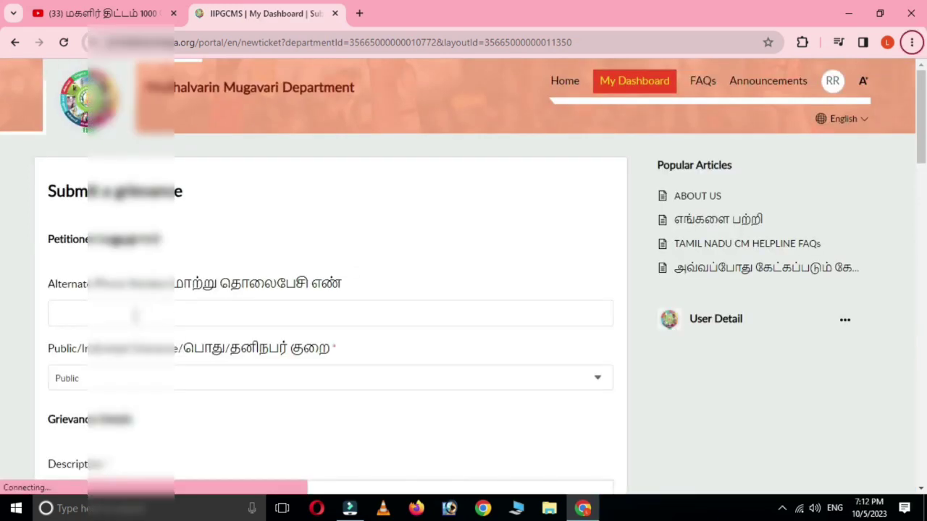
Step: Enter the alternate phone number and place the cursor in the Description editor
left_click(130, 316)
type("740139")
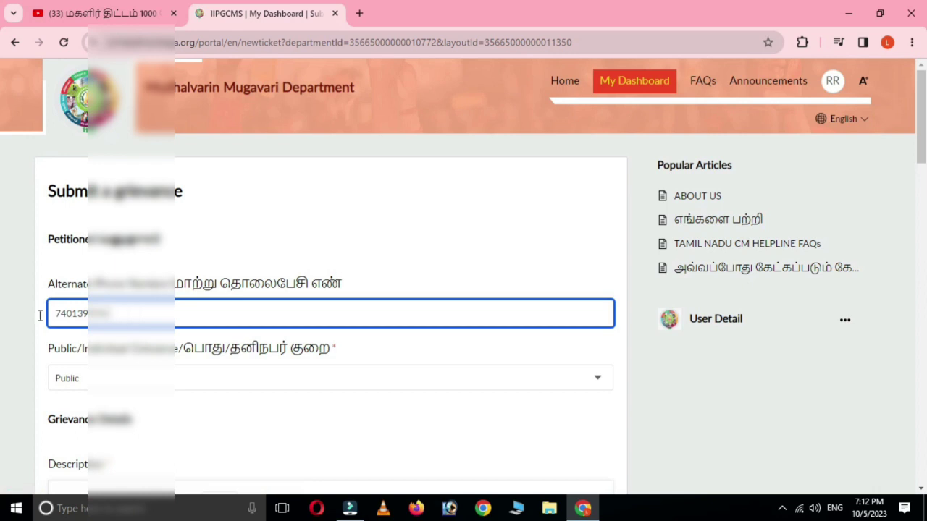
scroll(178, 325, "down", 1)
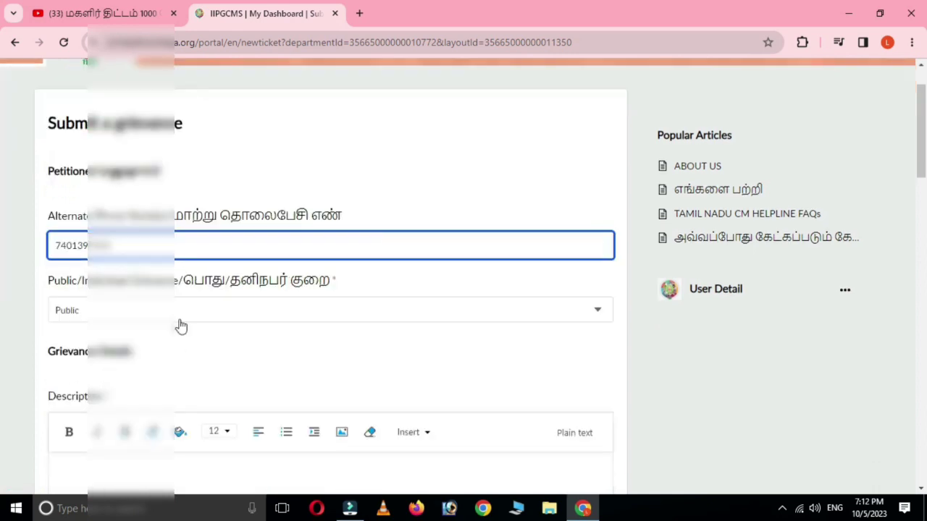
scroll(148, 348, "down", 1)
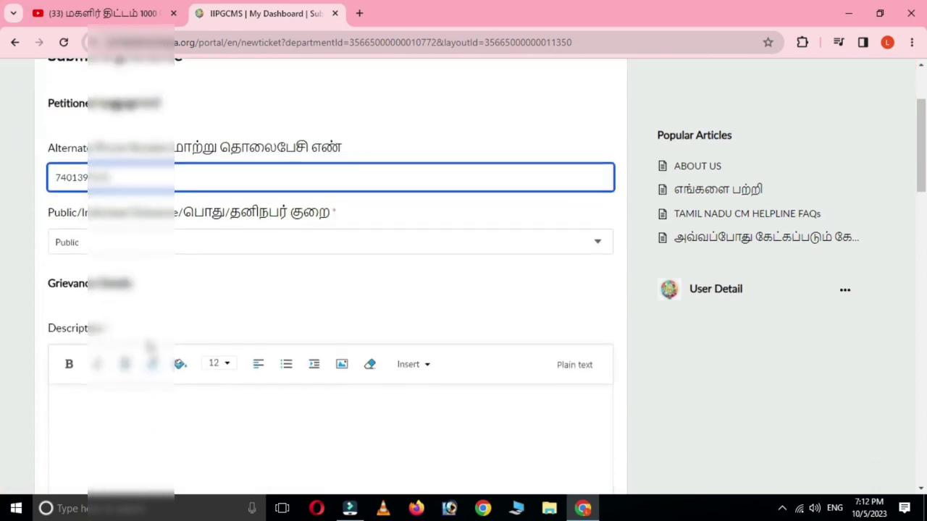
left_click(197, 315)
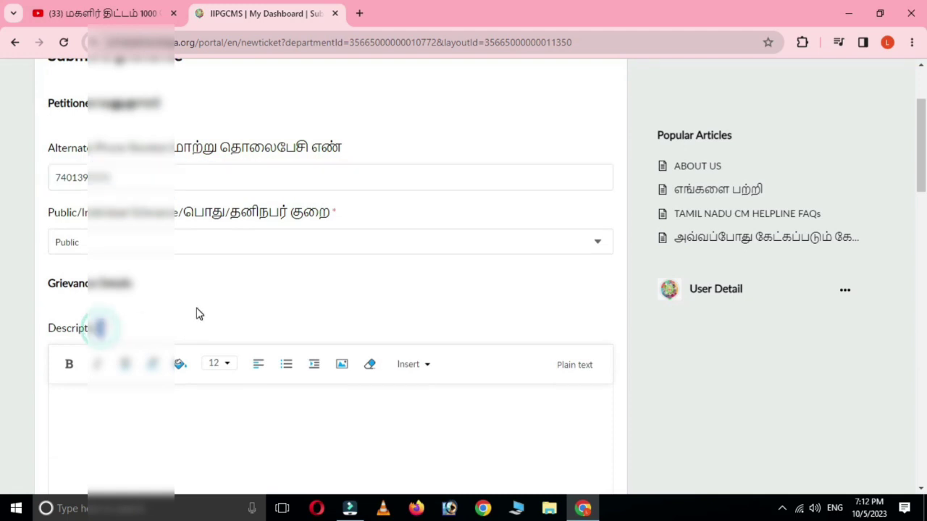
scroll(196, 313, "up", 1)
scroll(195, 311, "up", 1)
scroll(192, 316, "down", 2)
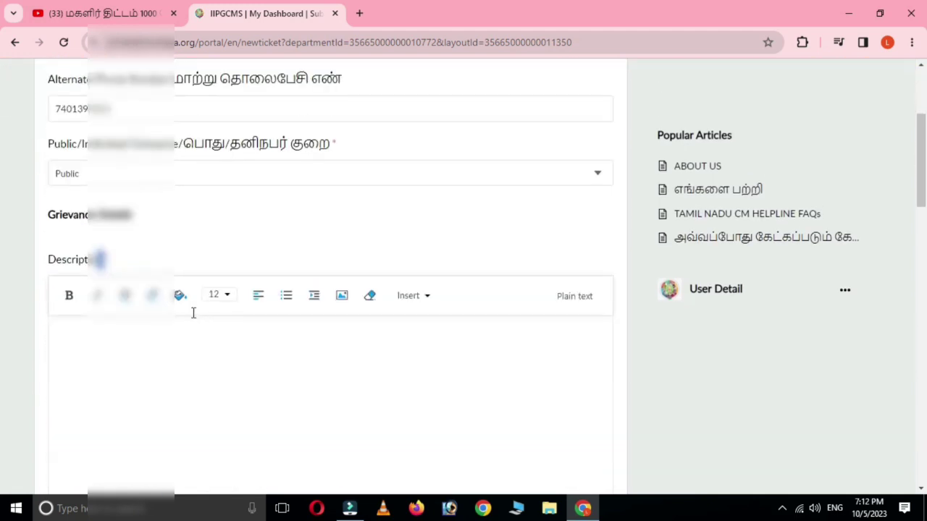
scroll(192, 312, "down", 4)
scroll(194, 314, "up", 5)
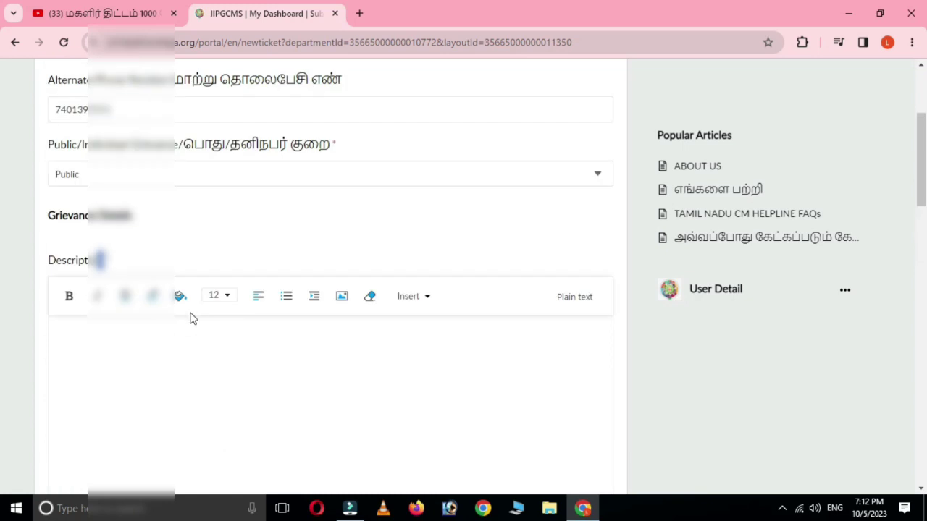
scroll(196, 316, "up", 1)
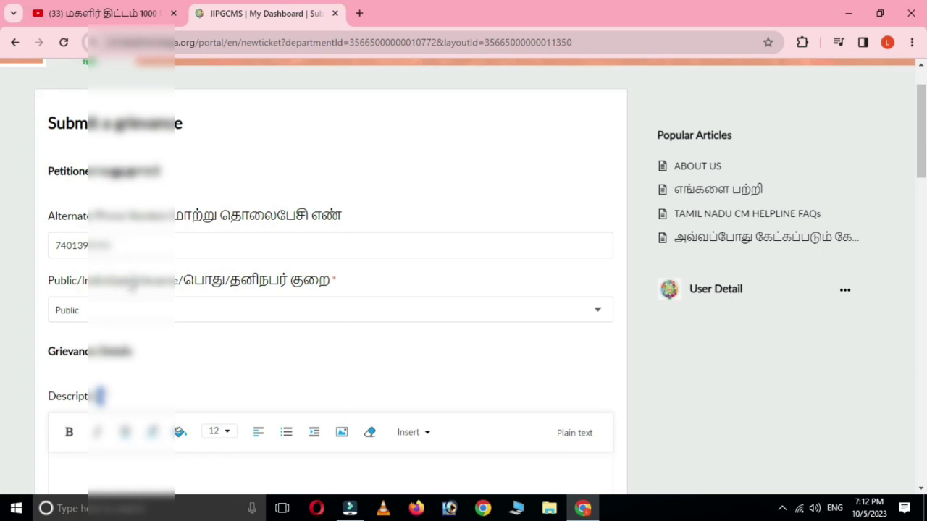
scroll(189, 282, "down", 2)
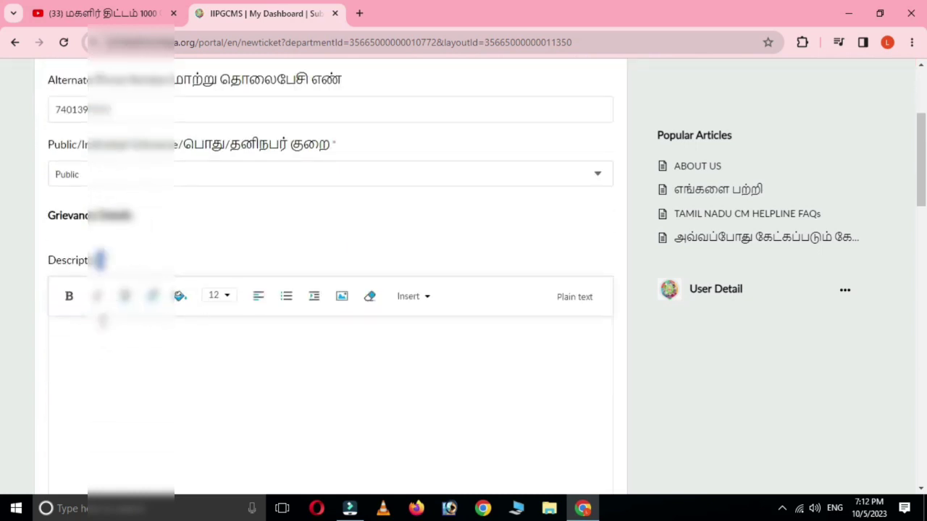
left_click(100, 259)
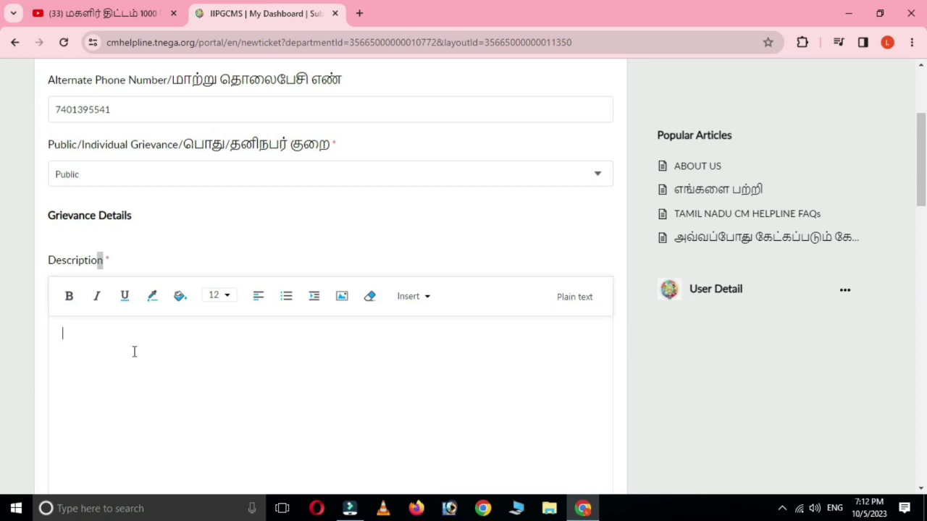
Step: Choose Revenue and Disaster Management Department (REV) from the Government Department list
scroll(33, 329, "down", 2)
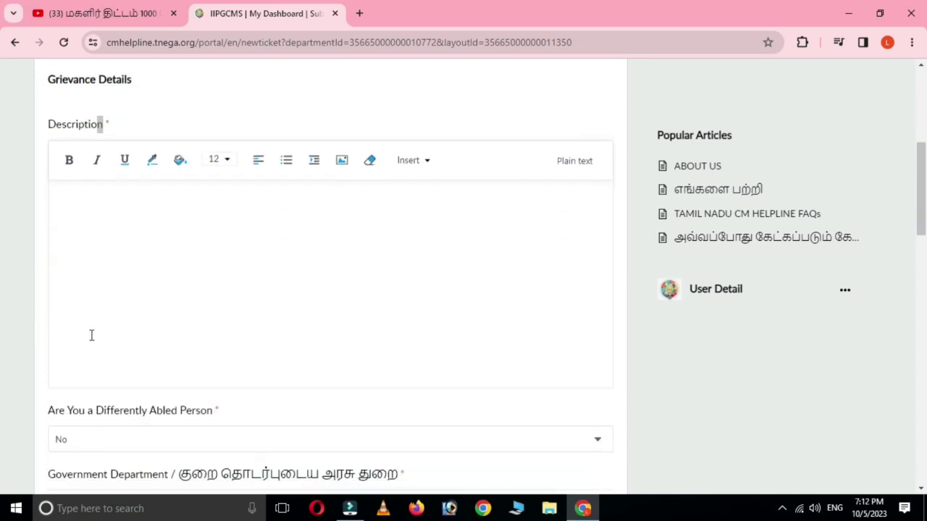
scroll(109, 337, "down", 3)
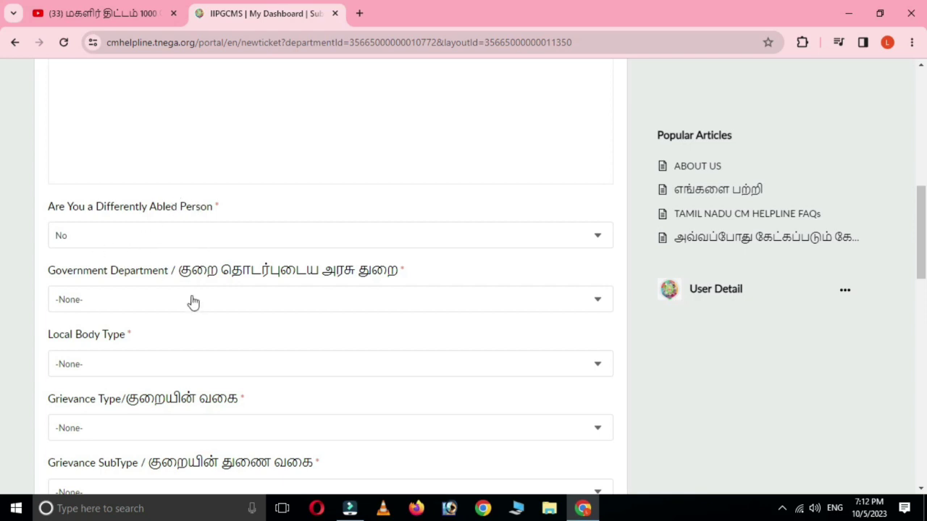
left_click(97, 305)
scroll(154, 386, "down", 1)
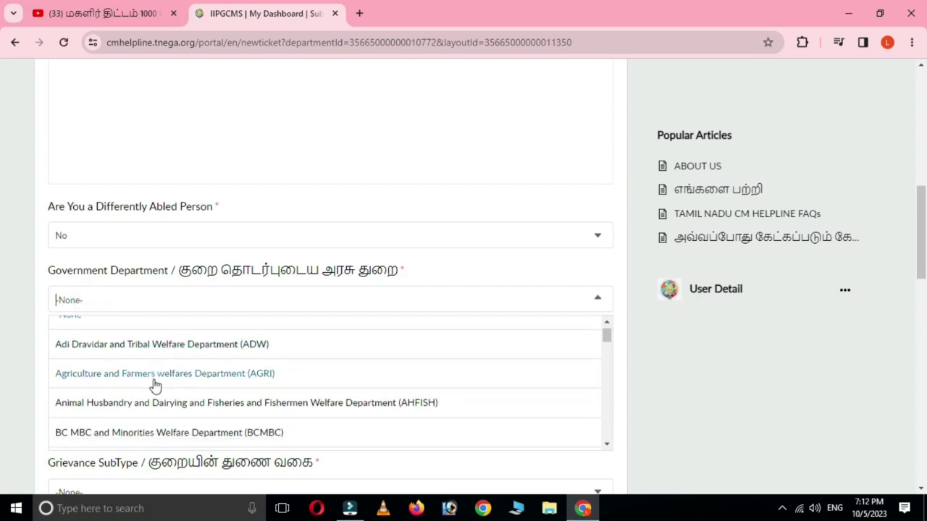
scroll(154, 386, "down", 1)
scroll(154, 386, "down", 1)
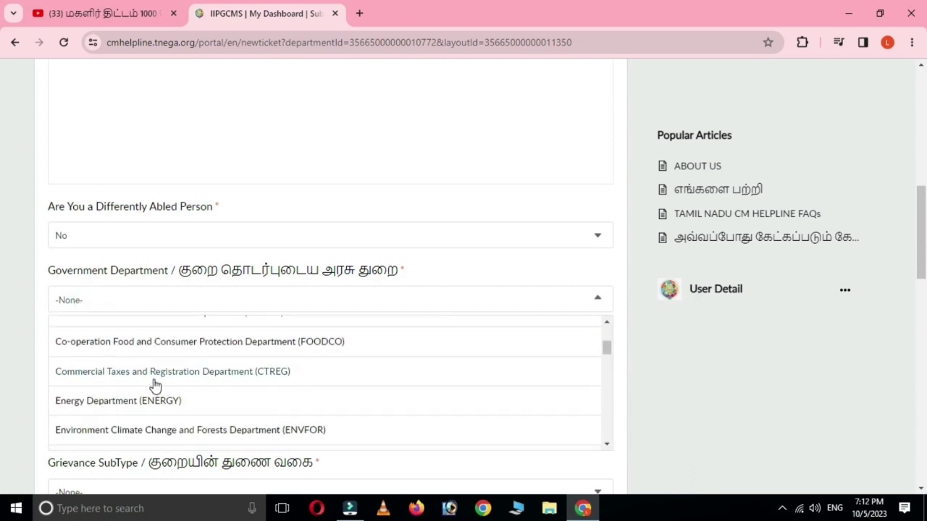
scroll(154, 386, "down", 2)
scroll(154, 386, "down", 1)
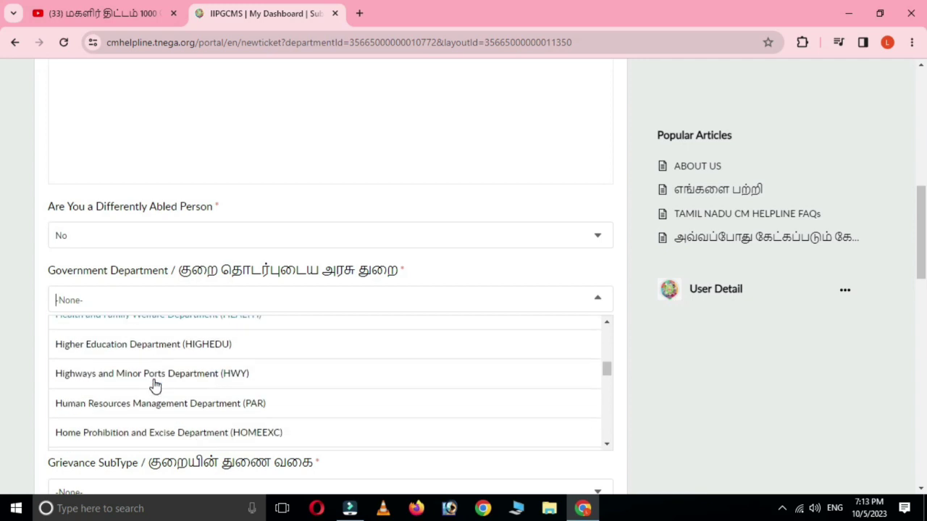
scroll(155, 386, "down", 1)
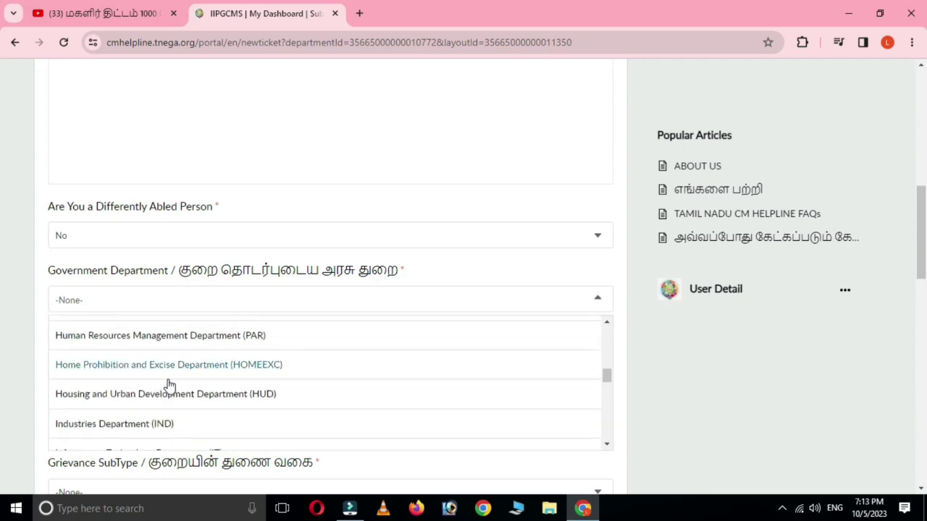
scroll(168, 384, "down", 4)
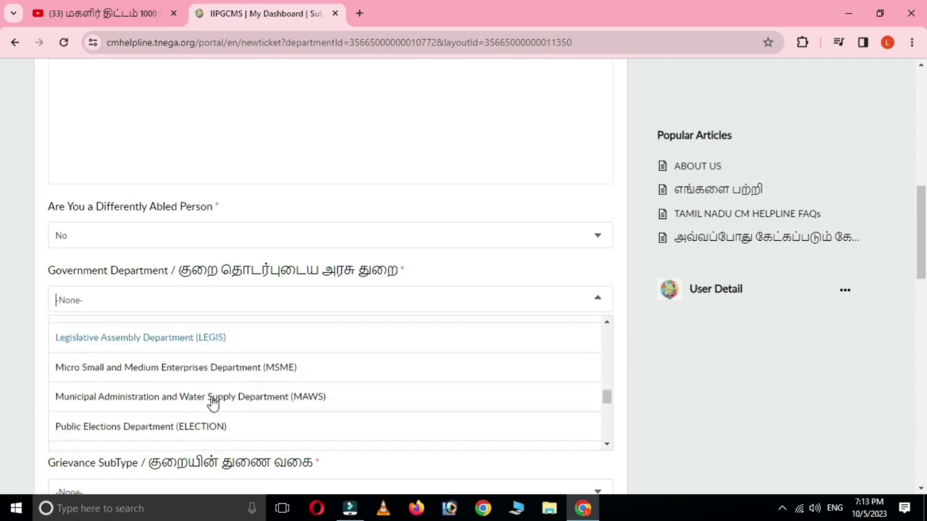
scroll(269, 403, "down", 1)
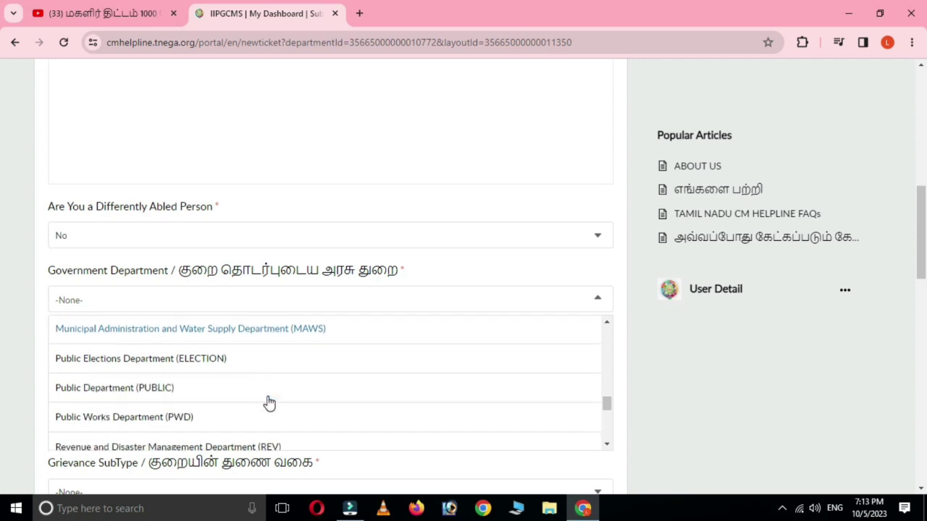
scroll(268, 401, "down", 1)
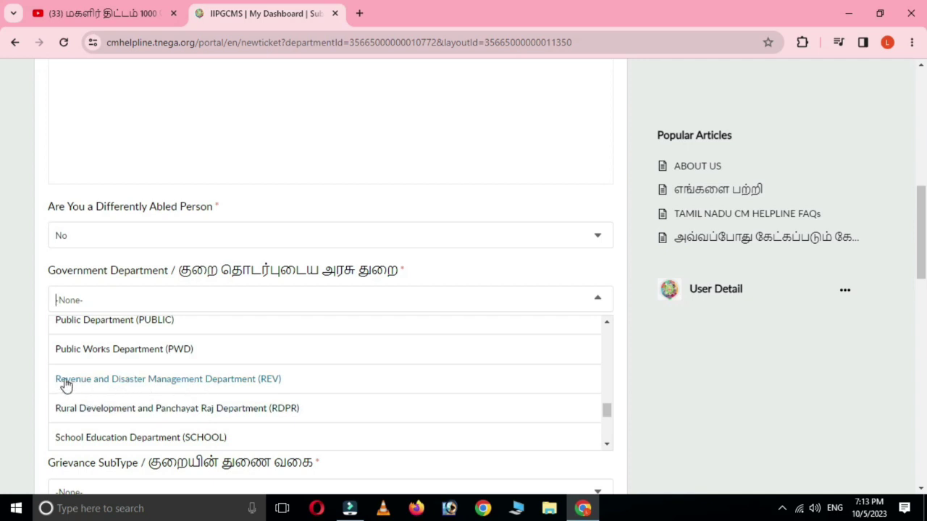
left_click(149, 384)
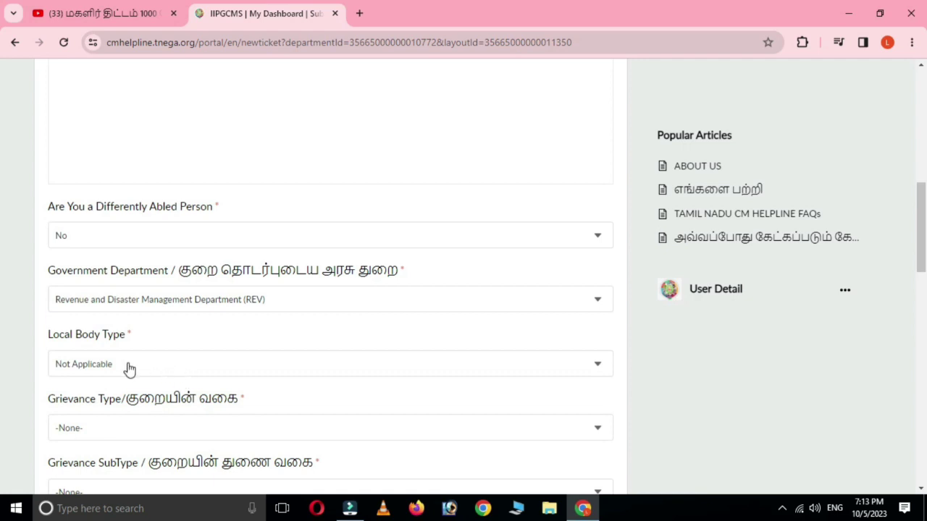
scroll(190, 382, "down", 2)
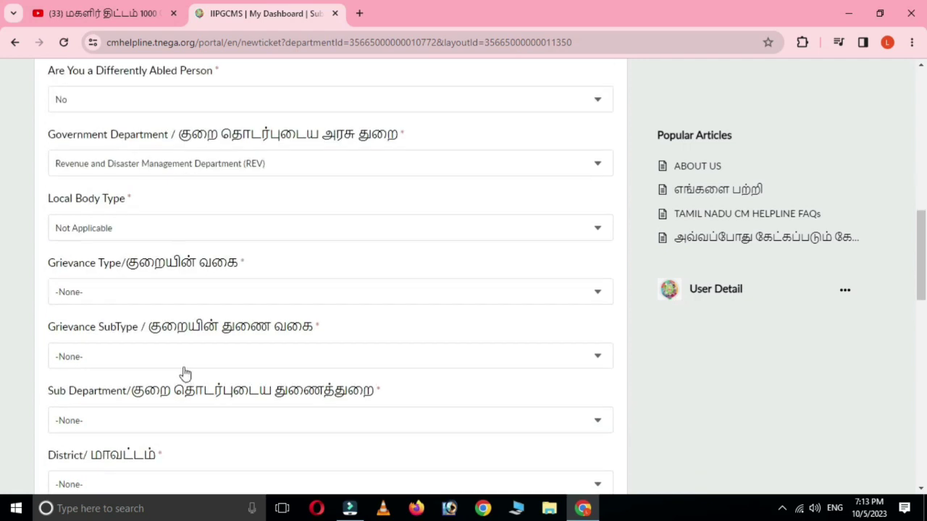
Step: Pick Kalaignar Mahalir Urimai Thittam from the Grievance Type list
left_click(85, 289)
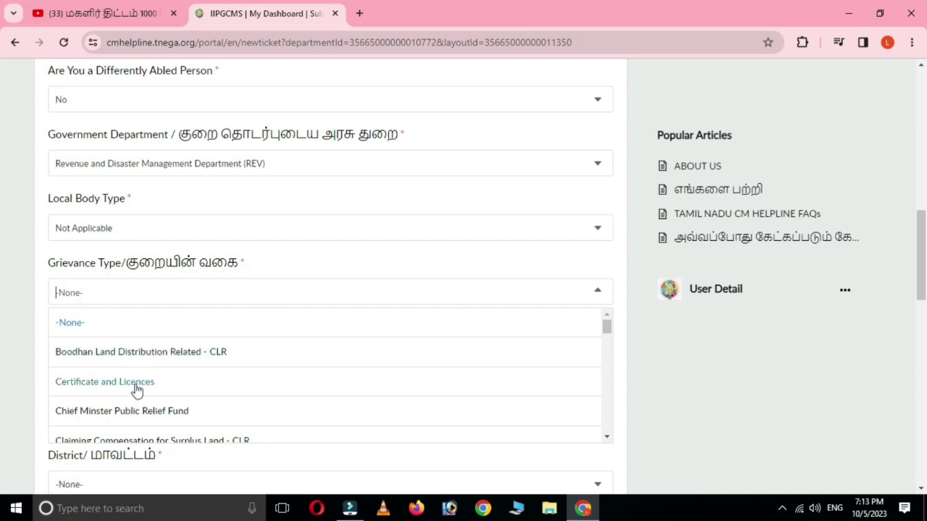
scroll(135, 389, "down", 1)
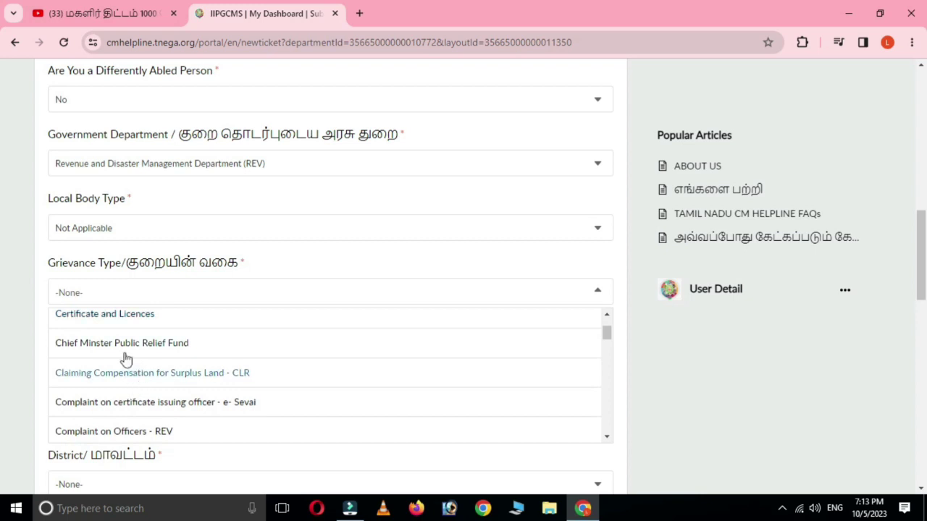
scroll(138, 384, "down", 4)
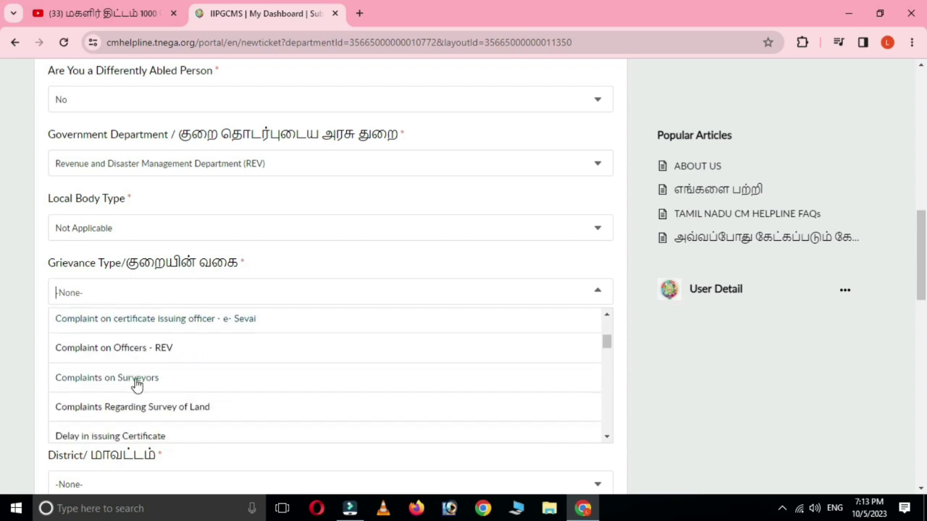
scroll(138, 383, "down", 4)
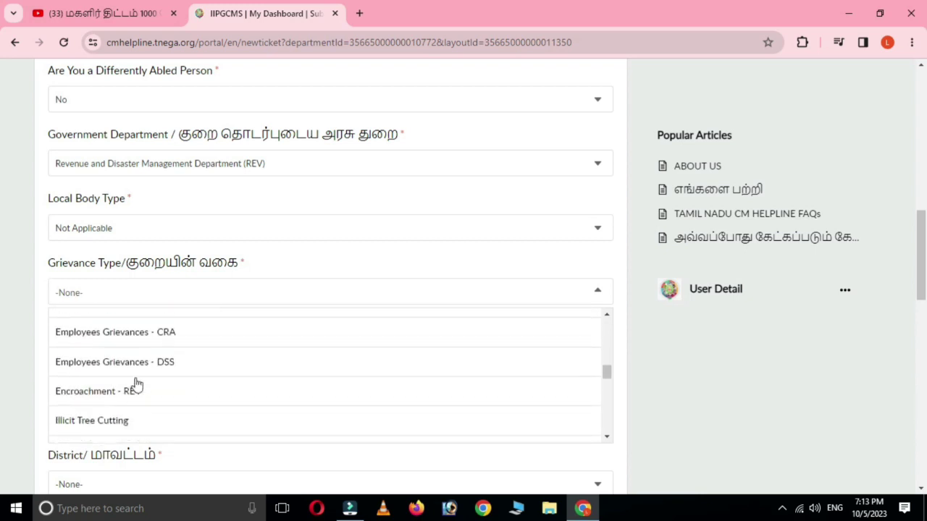
scroll(138, 384, "down", 2)
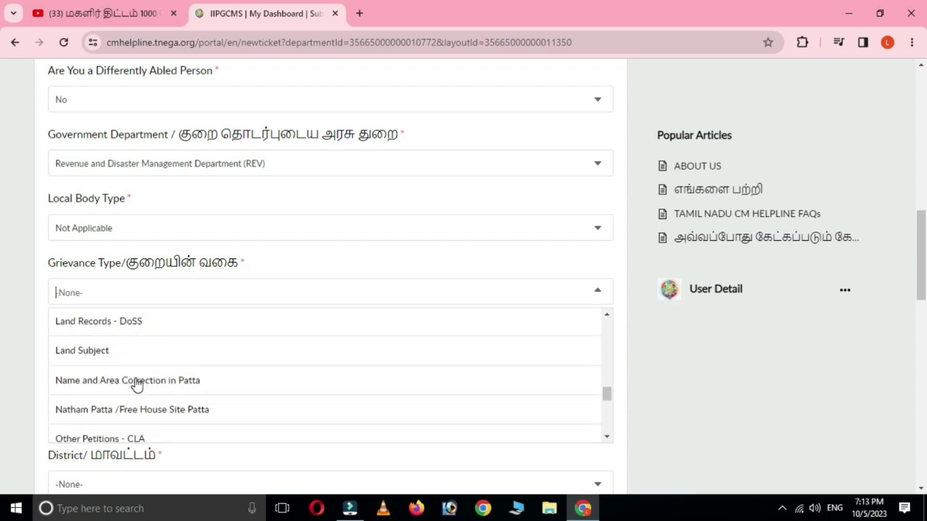
scroll(137, 383, "down", 5)
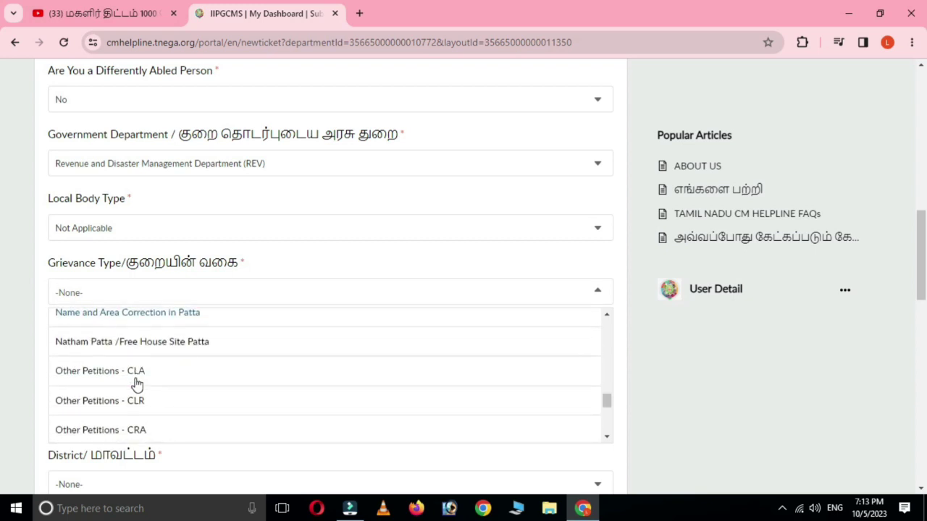
scroll(138, 384, "down", 3)
scroll(137, 384, "down", 3)
scroll(137, 383, "down", 1)
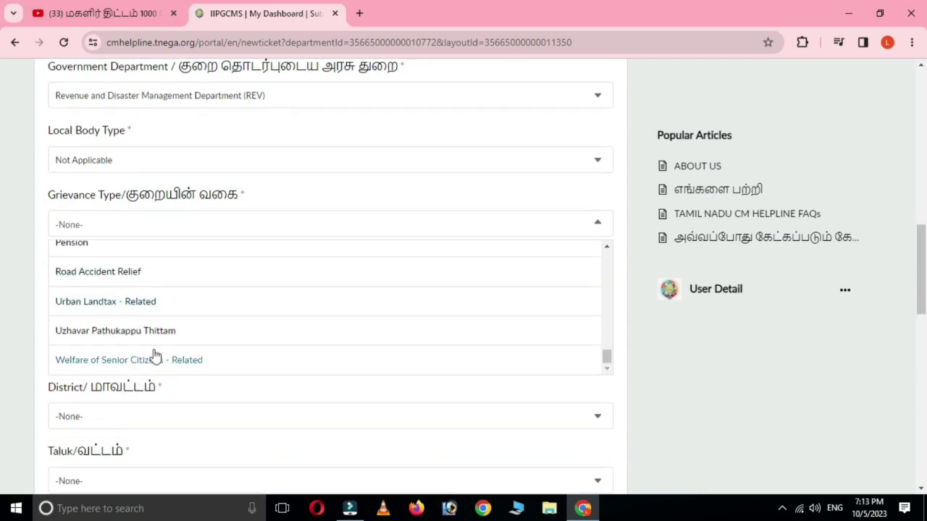
scroll(153, 355, "up", 2)
scroll(152, 355, "up", 5)
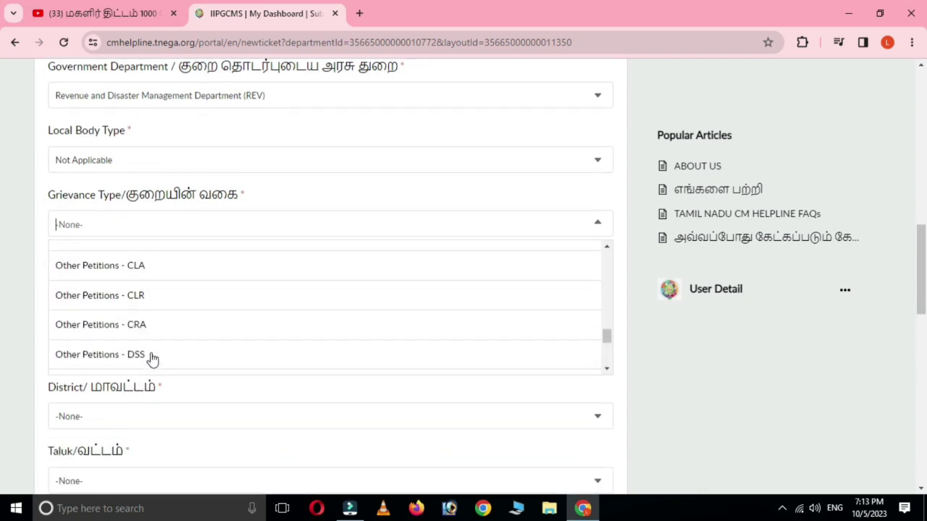
scroll(148, 362, "up", 3)
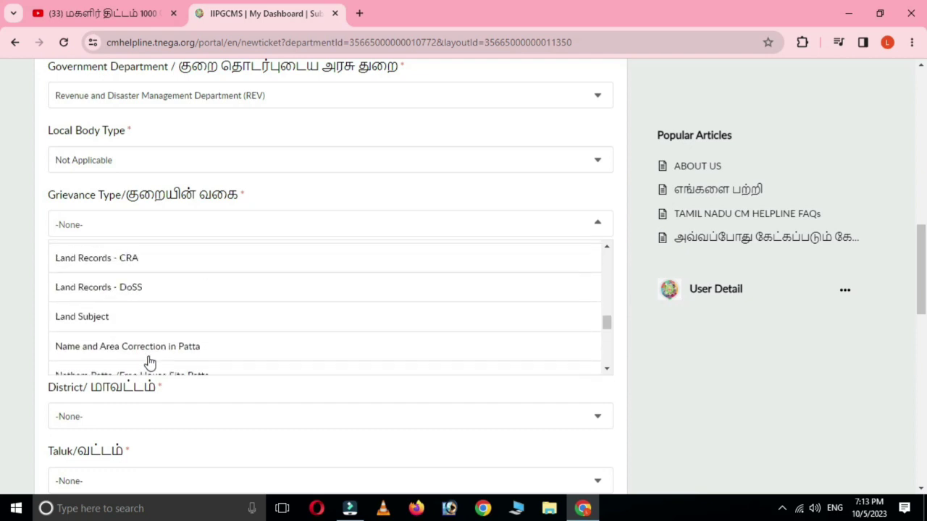
scroll(148, 362, "up", 4)
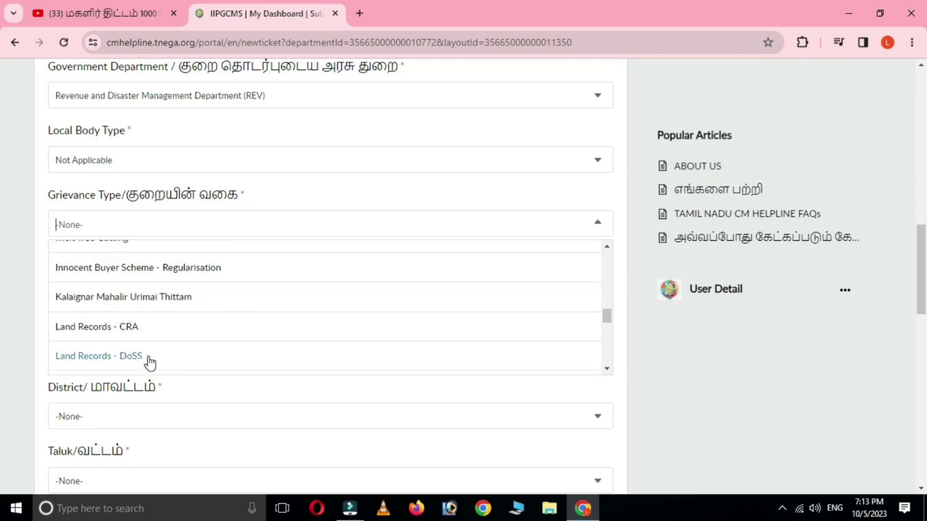
scroll(148, 361, "up", 9)
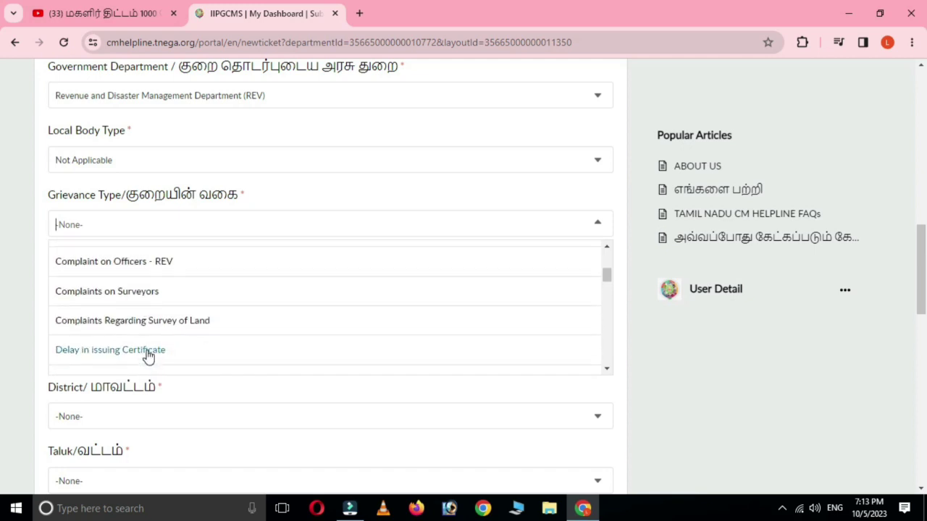
scroll(173, 333, "down", 3)
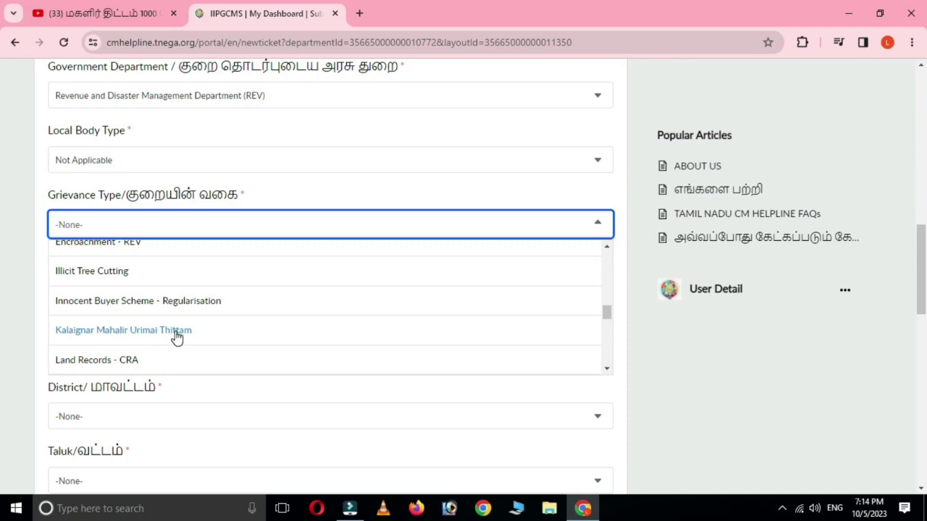
left_click(163, 330)
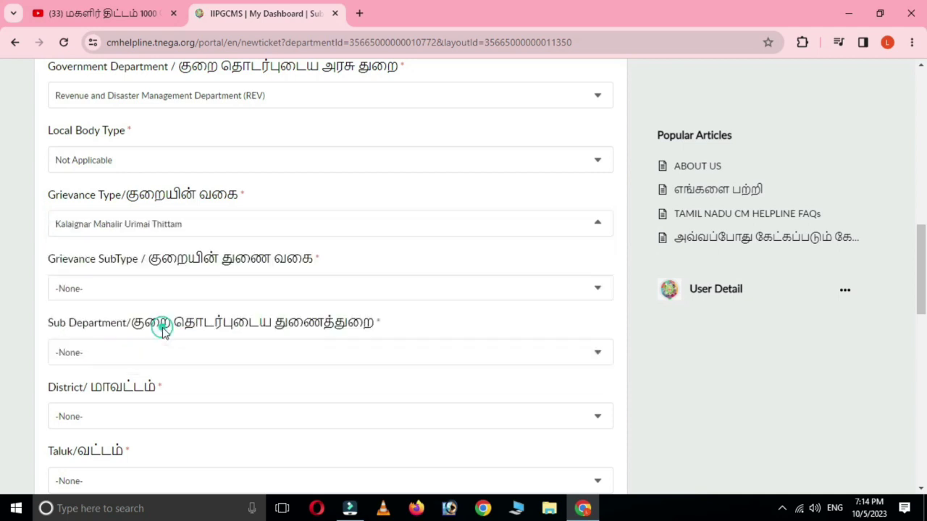
left_click(146, 286)
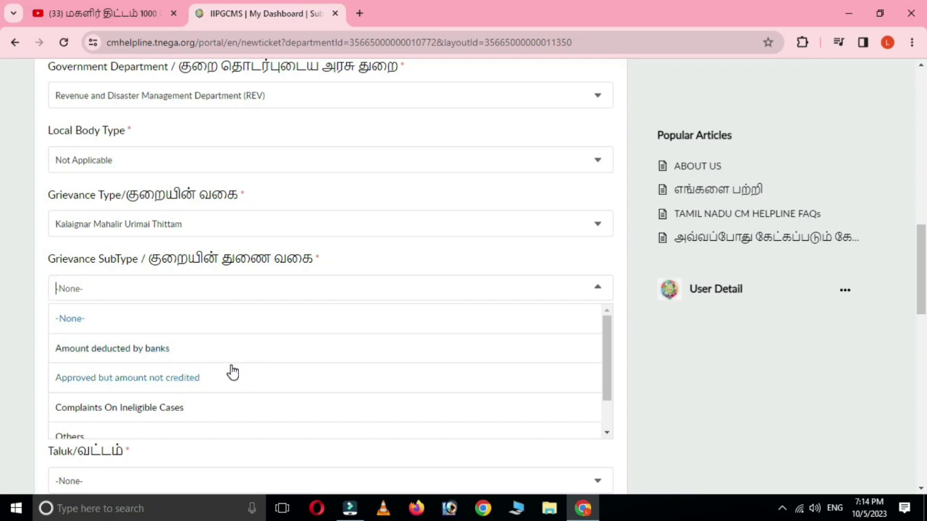
Step: Select Others as the grievance subtype, giving Commissioner of Revenue Administration as sub department
scroll(229, 360, "down", 2)
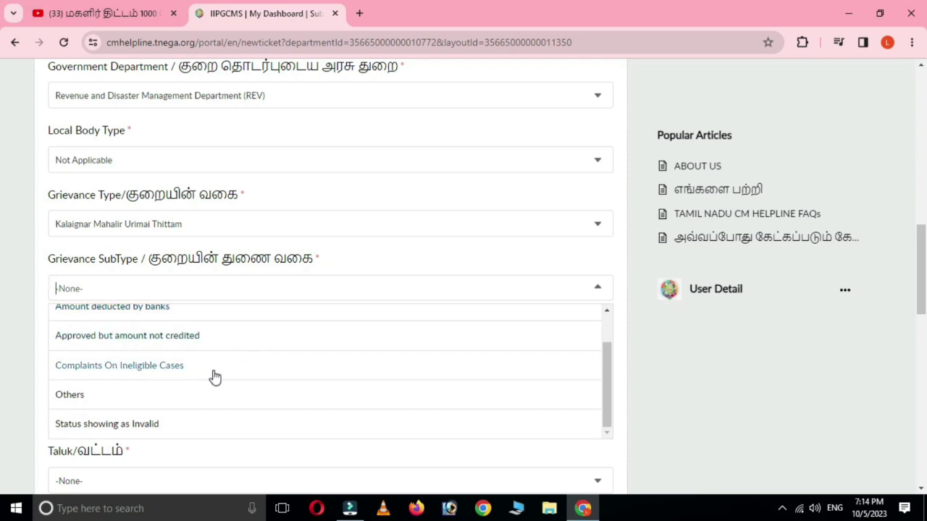
scroll(207, 377, "down", 1)
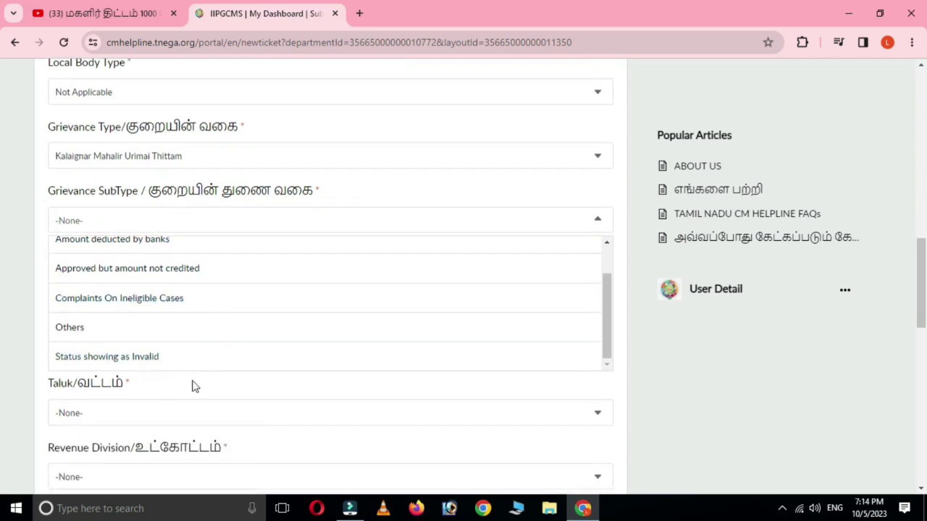
left_click(71, 329)
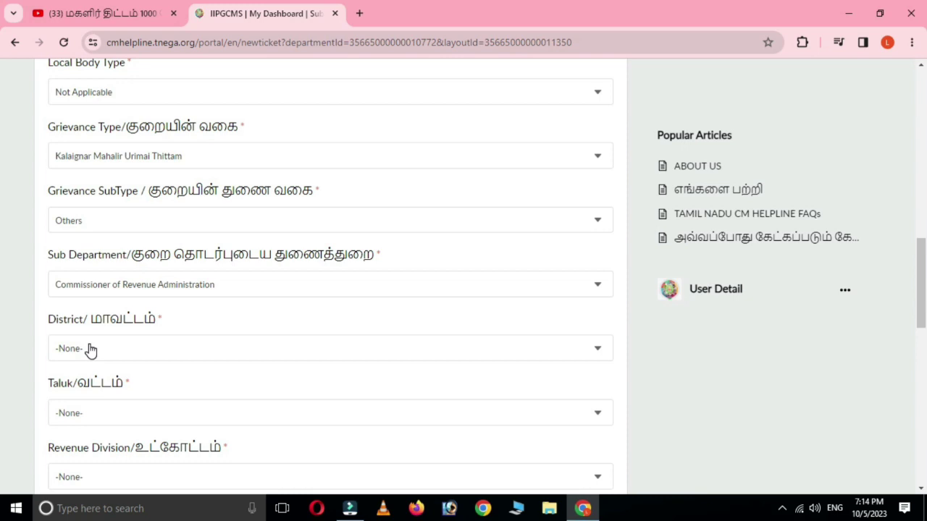
Step: Select Chengalpattu (CPT) from the top of the District list
left_click(90, 350)
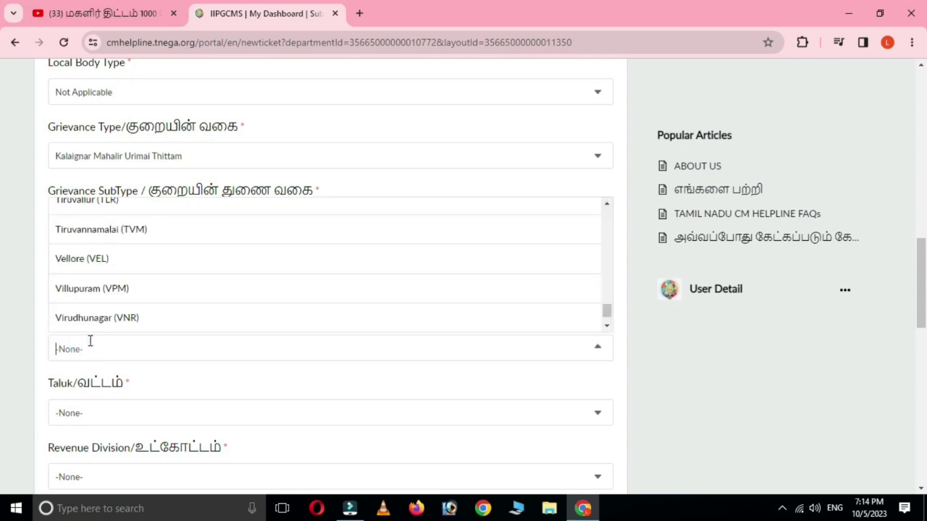
left_click(23, 262)
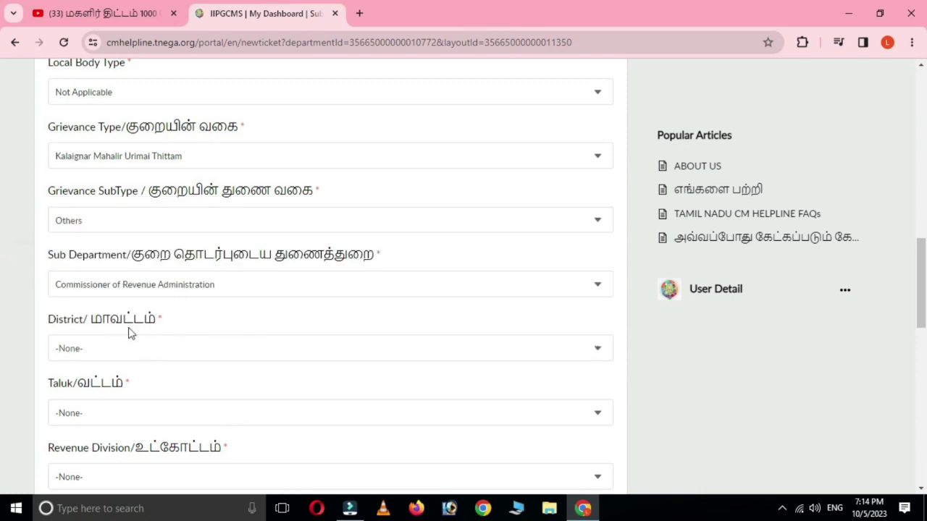
left_click(91, 351)
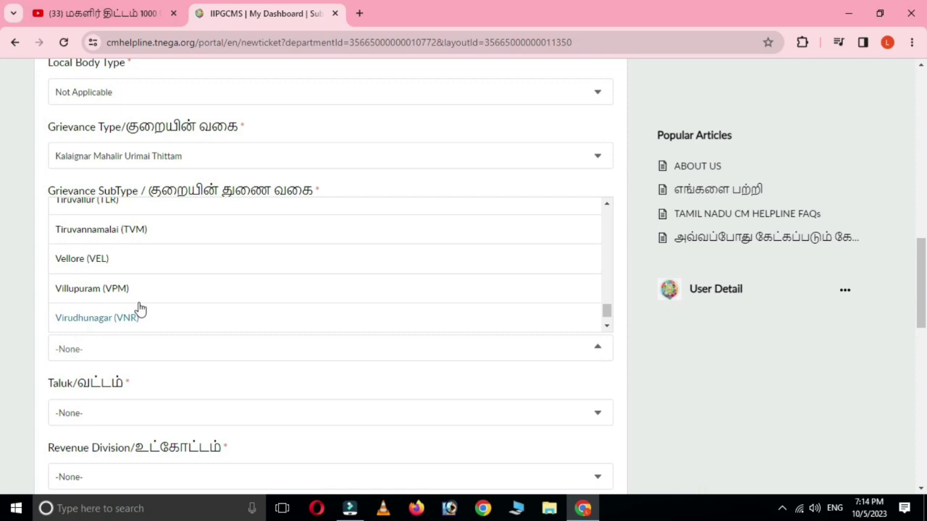
scroll(139, 310, "down", 5)
scroll(177, 307, "up", 5)
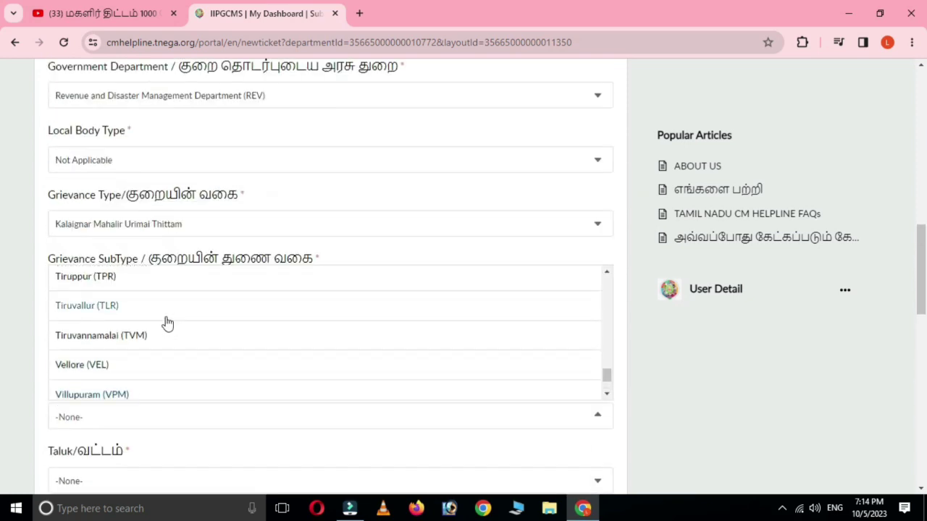
scroll(167, 323, "up", 10)
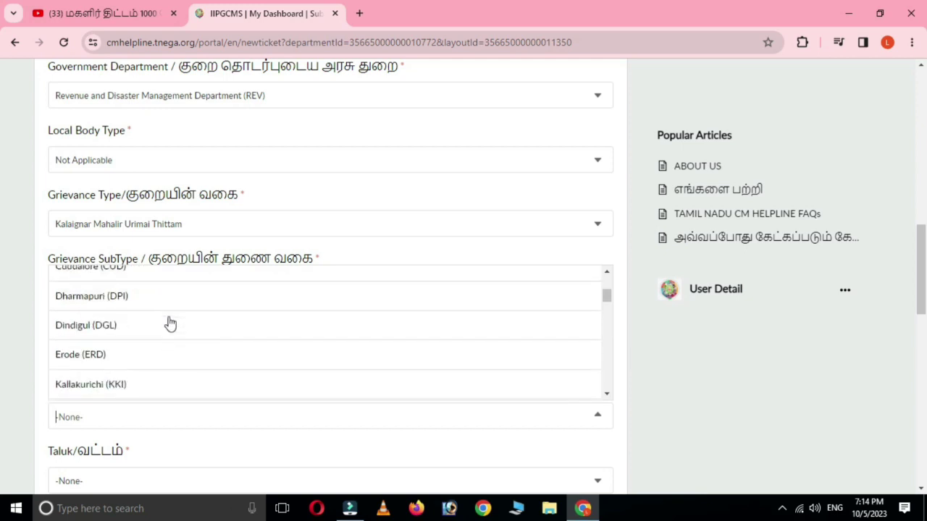
scroll(170, 323, "up", 2)
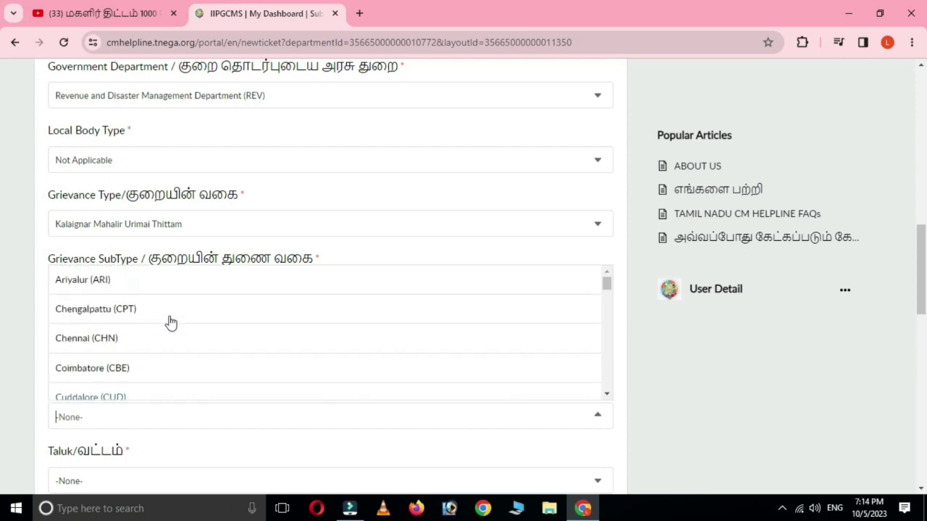
left_click(113, 311)
scroll(186, 358, "down", 1)
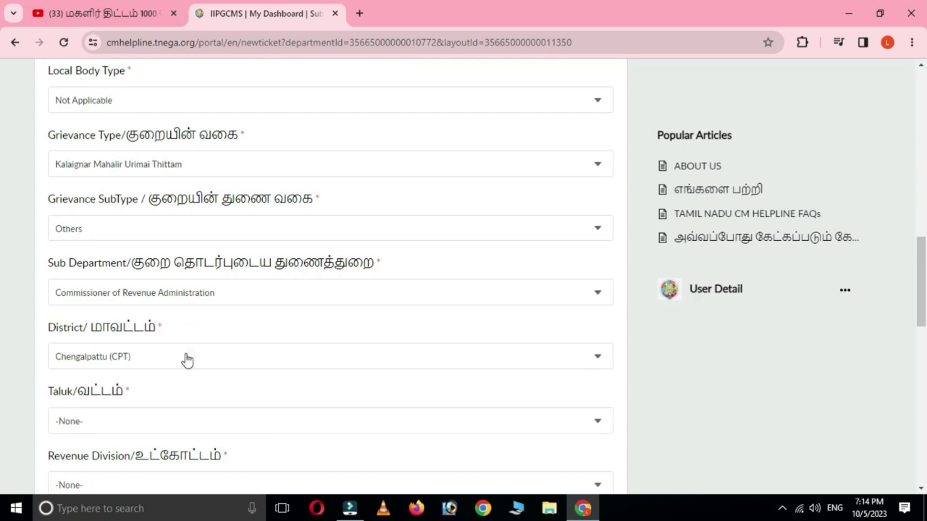
scroll(234, 396, "down", 1)
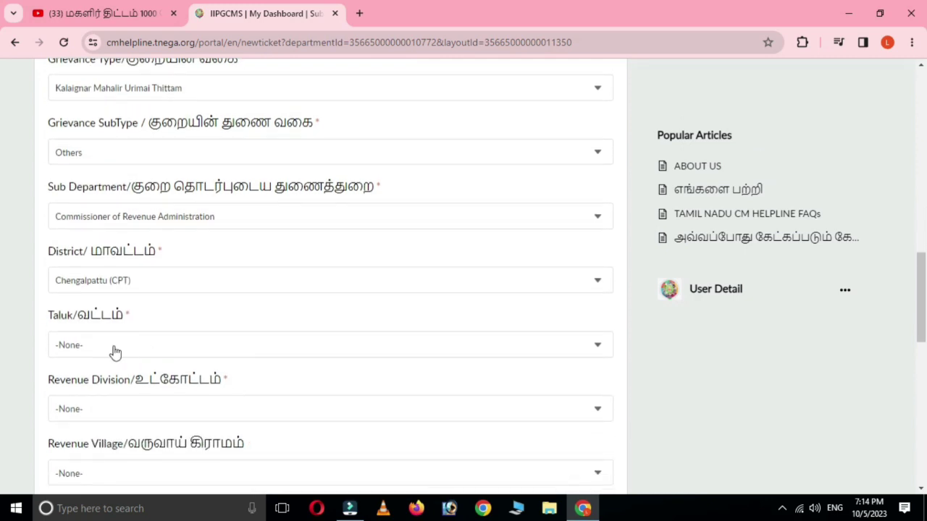
Step: Set the Taluk to Vandalur (15), which fills Revenue Division Tambaram (94)
left_click(92, 345)
scroll(111, 414, "down", 3)
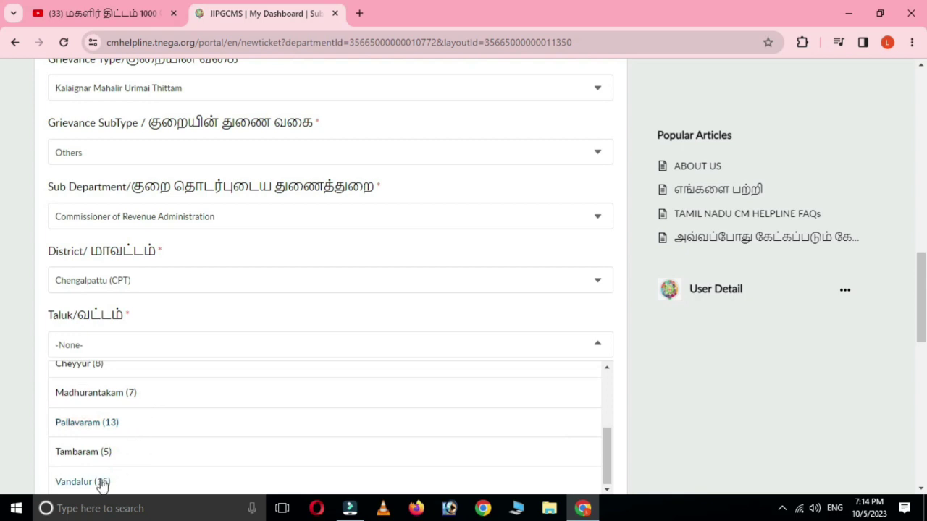
left_click(98, 483)
scroll(275, 411, "down", 2)
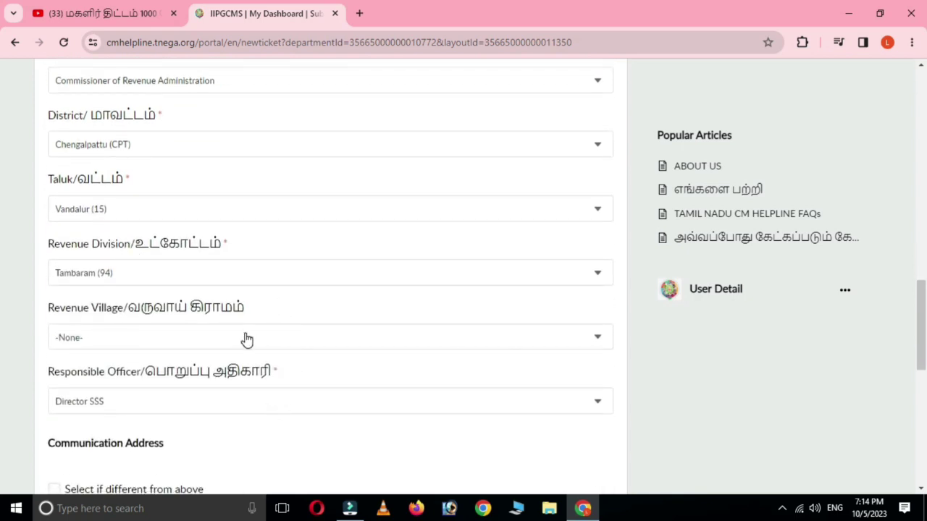
scroll(237, 350, "down", 1)
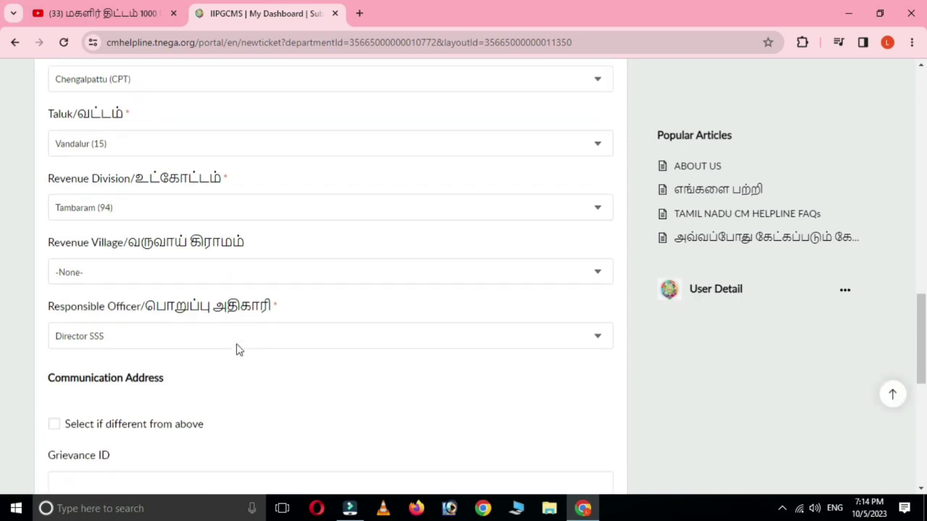
Step: Choose Vandalur (2) as revenue village and Director SSS as responsible officer
left_click(97, 269)
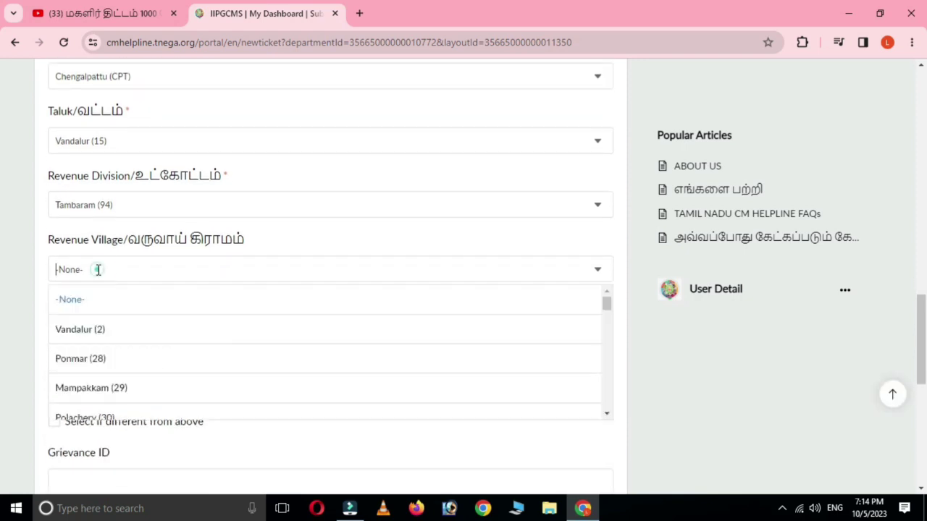
left_click(81, 329)
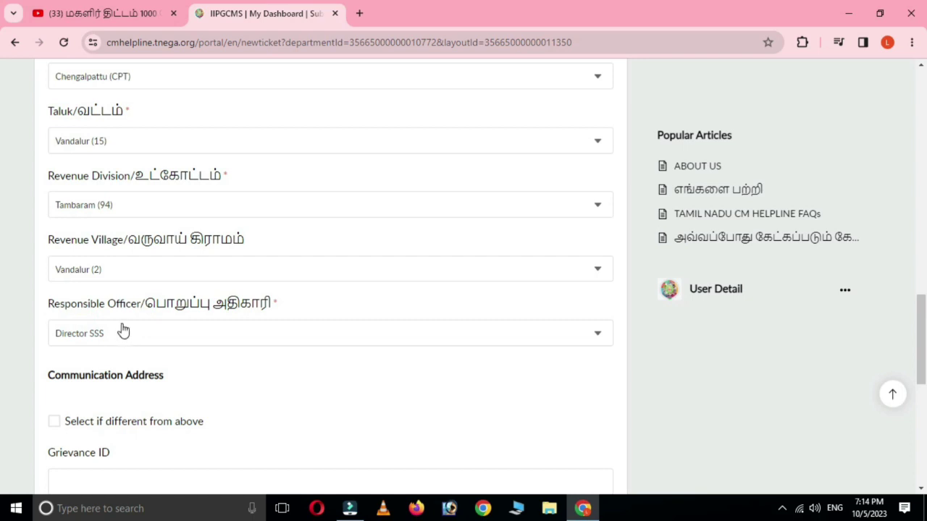
left_click(112, 341)
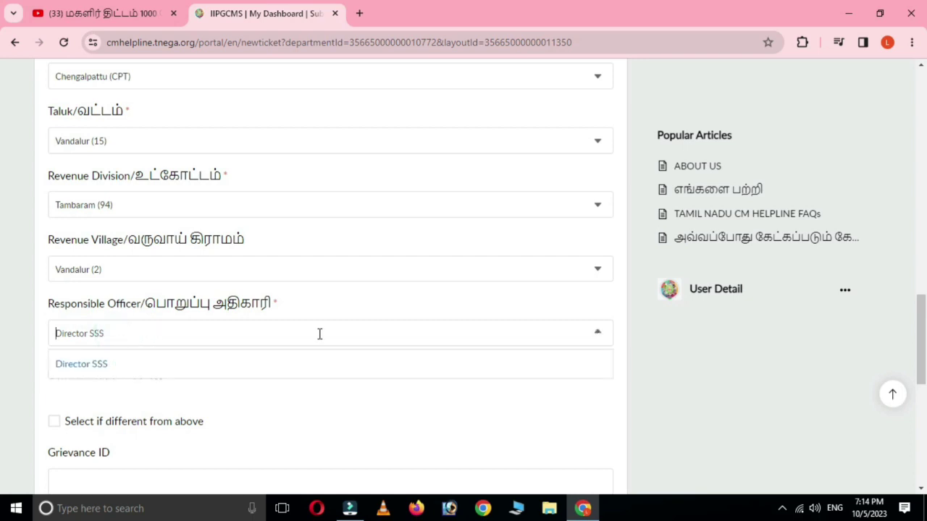
left_click(389, 371)
scroll(239, 381, "down", 2)
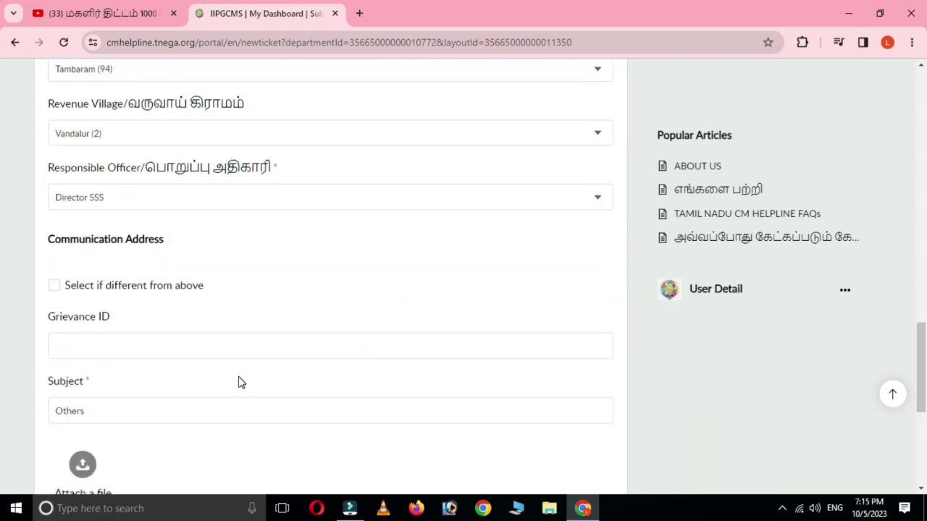
Step: Add a separate petitioner address with Address Type set to Municipality
left_click(54, 289)
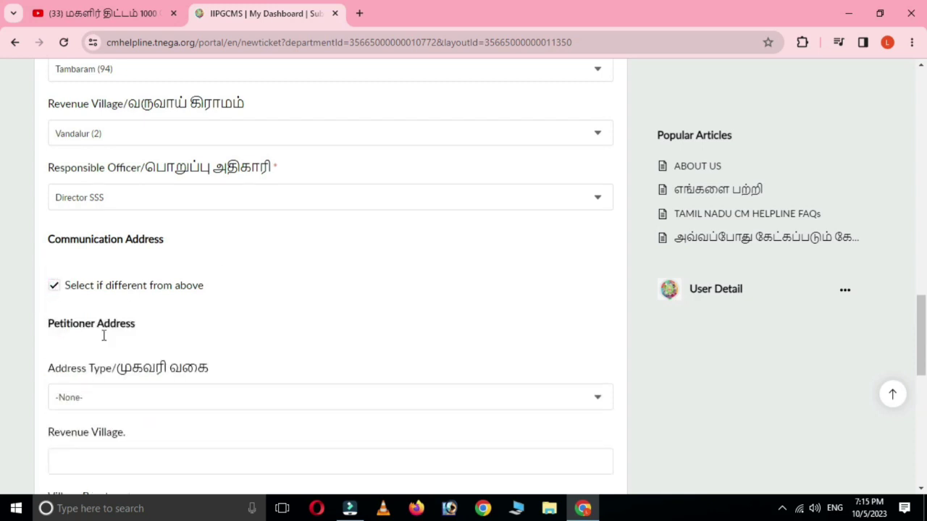
scroll(248, 383, "down", 1)
scroll(248, 384, "down", 2)
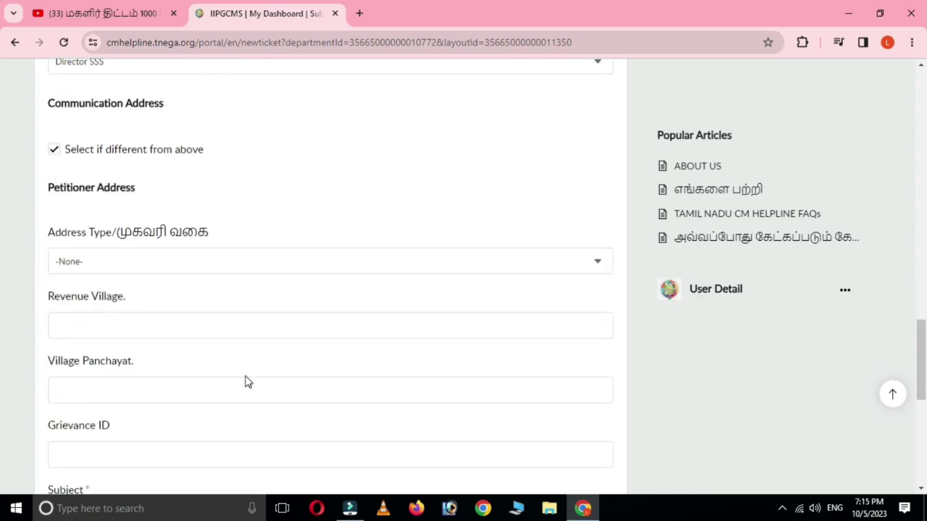
left_click(87, 261)
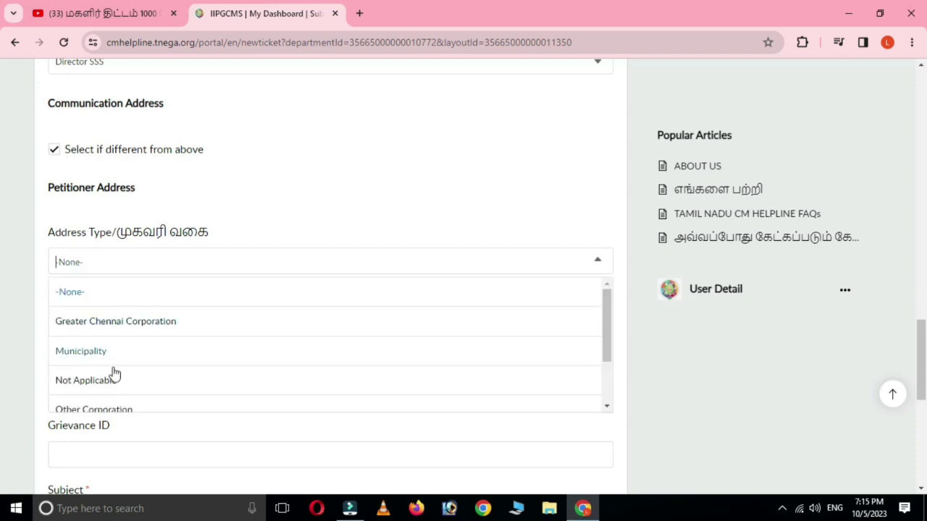
left_click(94, 355)
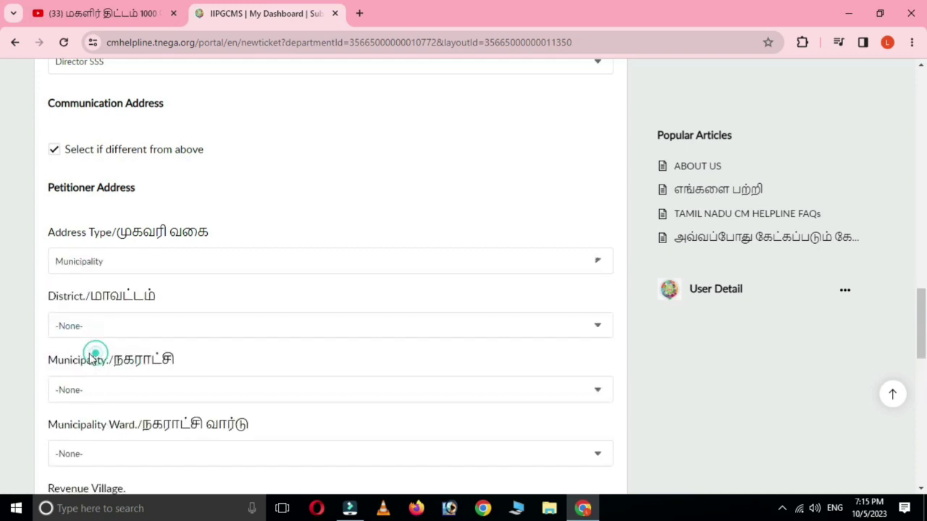
scroll(243, 373, "down", 1)
scroll(220, 372, "down", 2)
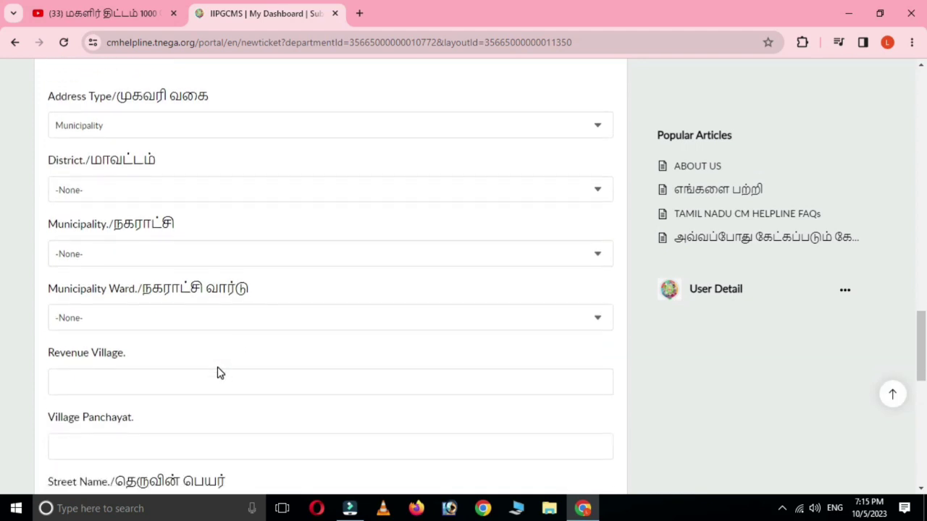
scroll(219, 367, "down", 5)
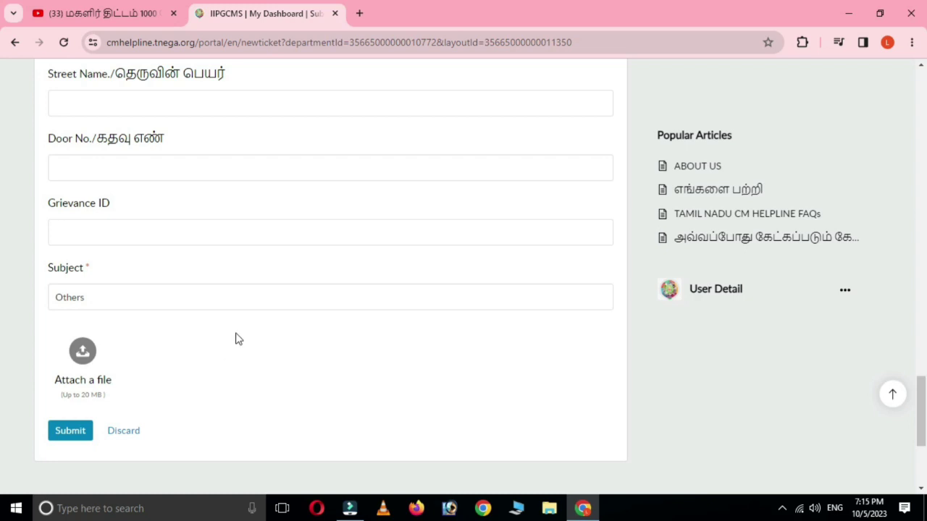
scroll(267, 321, "up", 4)
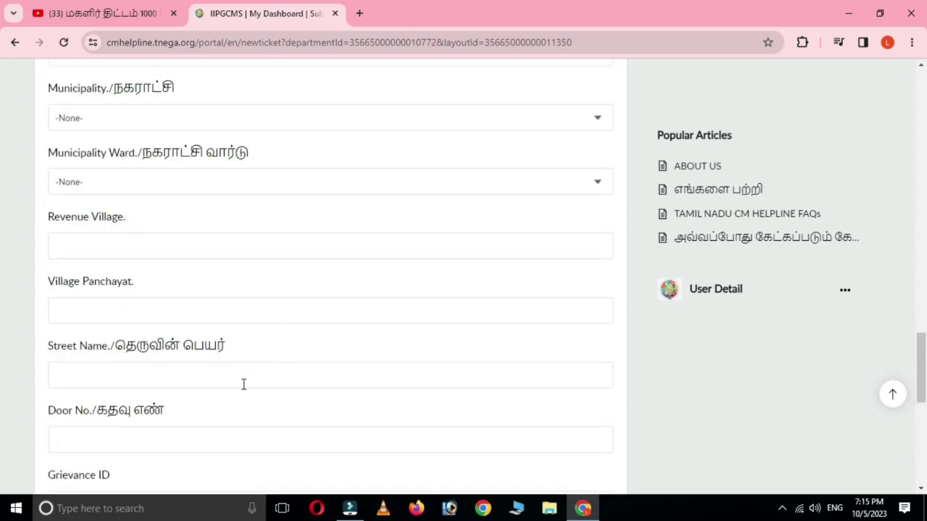
scroll(243, 384, "down", 1)
scroll(138, 420, "down", 1)
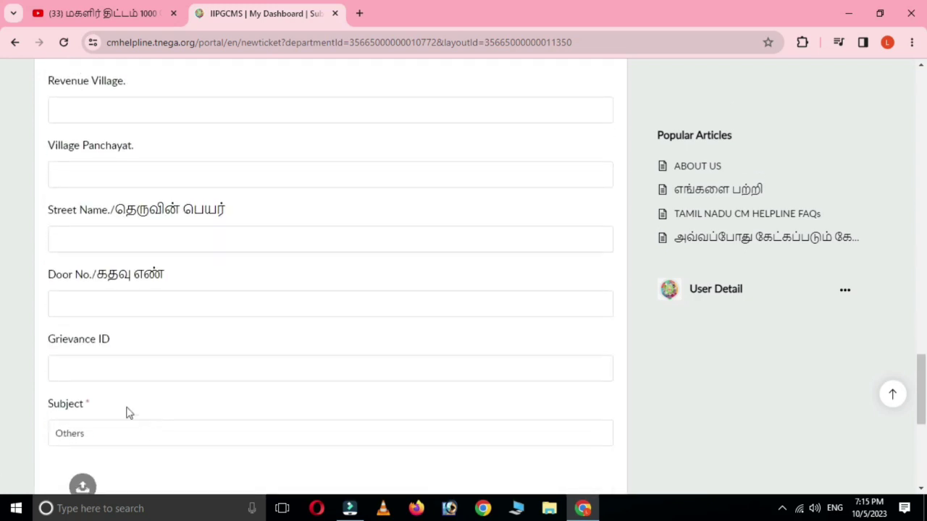
scroll(159, 417, "down", 1)
Step: Visit the Grievance ID and Subject (Others) fields, then switch the separate address off
left_click(88, 297)
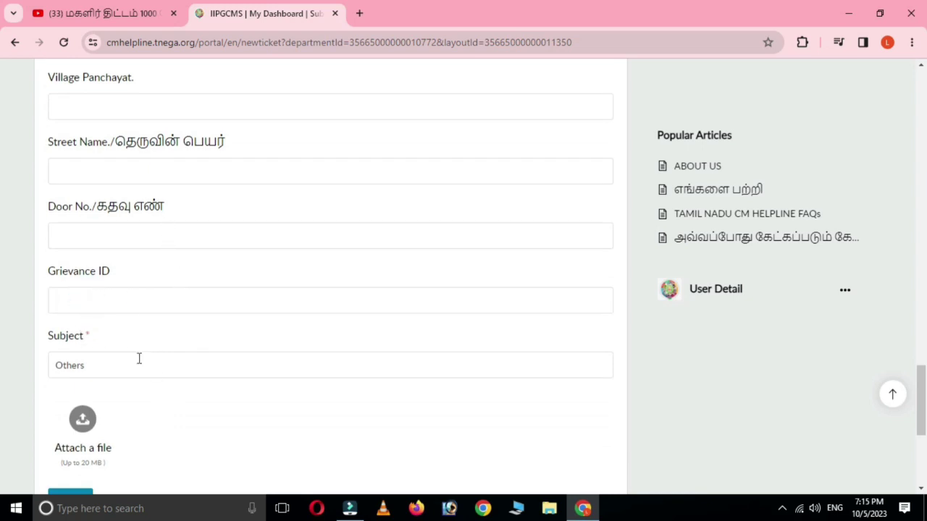
scroll(139, 359, "down", 1)
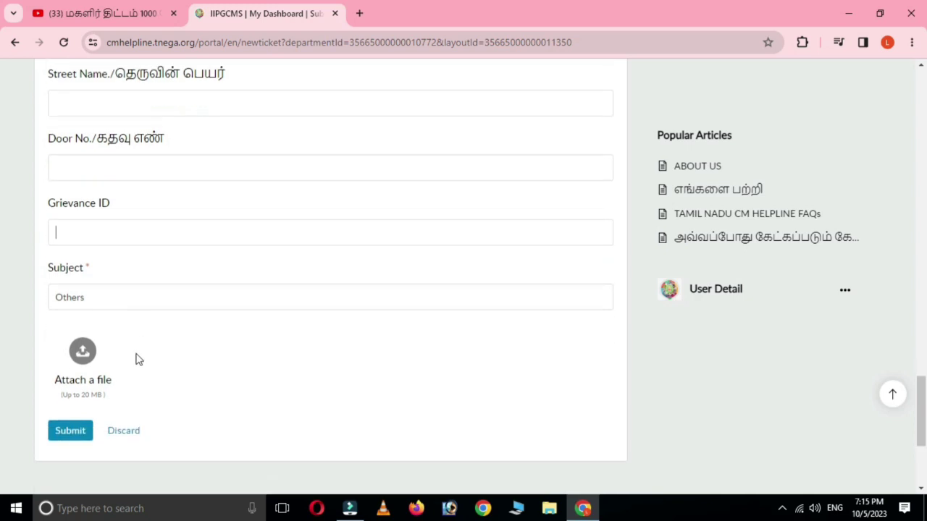
left_click(92, 298)
left_click(124, 303)
left_click(149, 242)
scroll(331, 260, "up", 1)
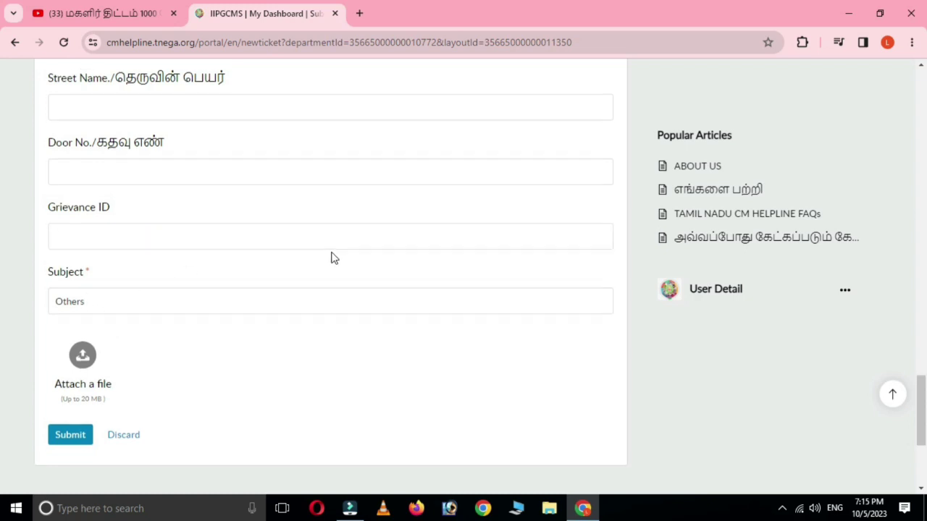
scroll(323, 270, "up", 2)
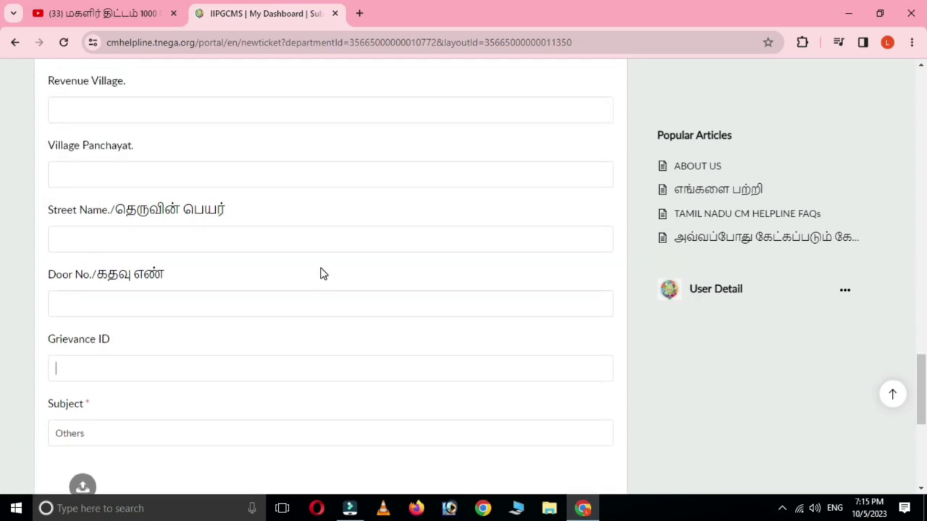
scroll(313, 280, "up", 5)
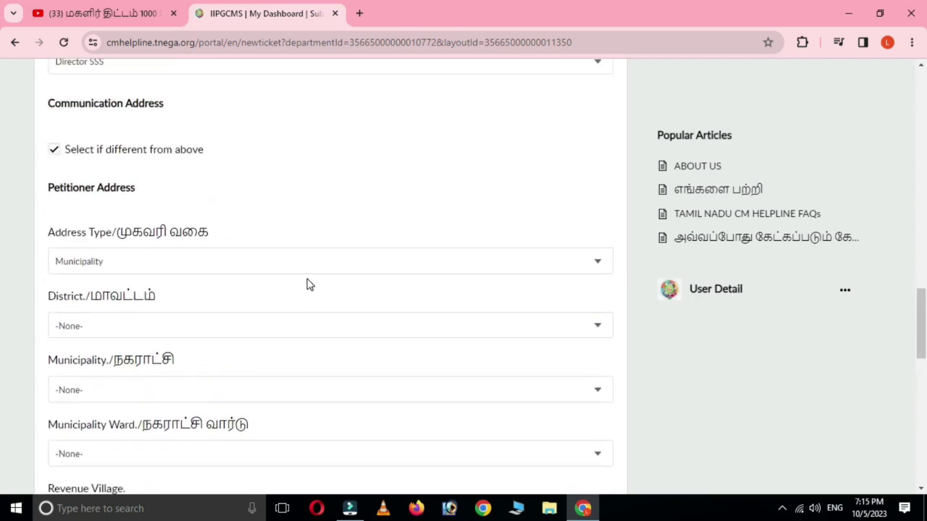
scroll(307, 284, "up", 2)
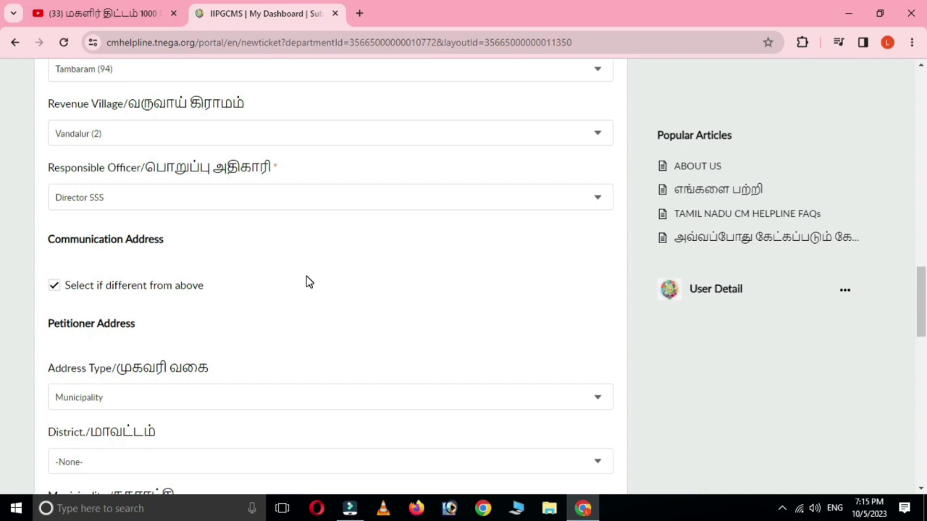
left_click(55, 286)
Step: Untick 'Select if different from above' so the grievance keeps the original communication address
left_click(56, 287)
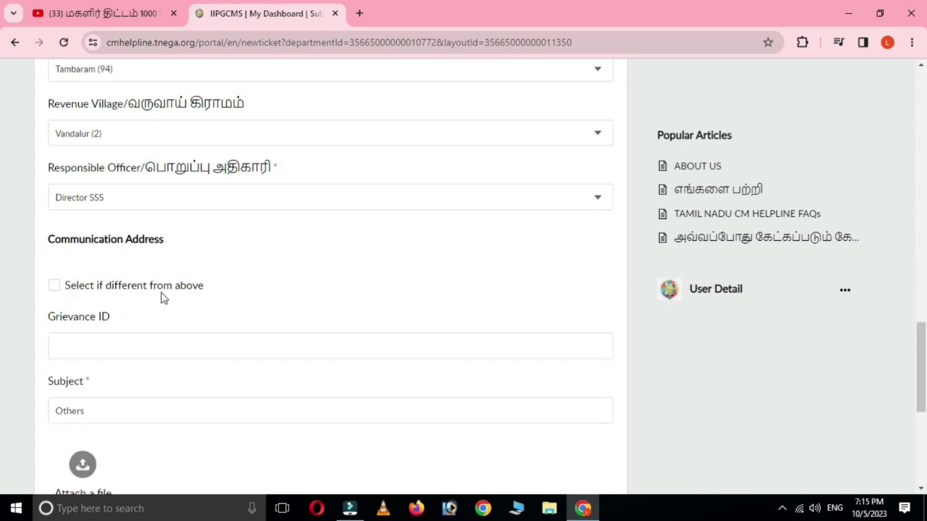
scroll(281, 301, "down", 3)
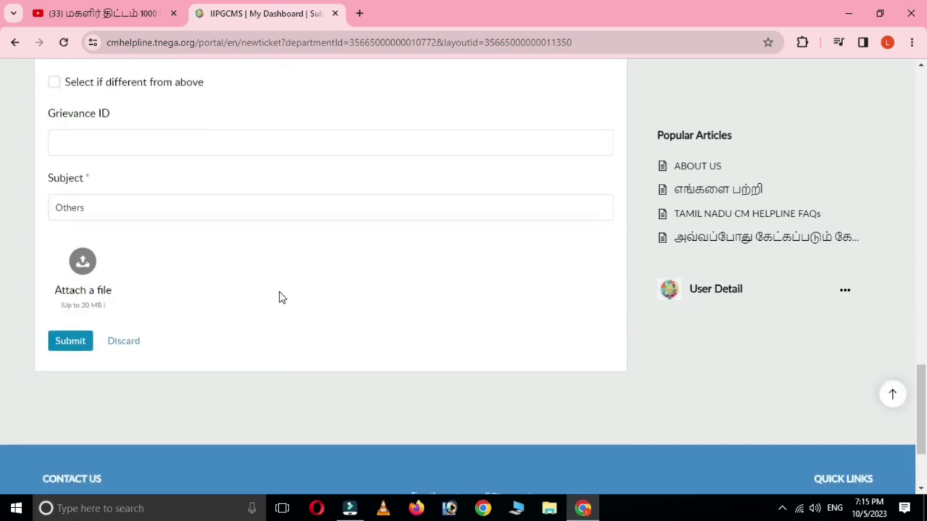
scroll(281, 298, "up", 3)
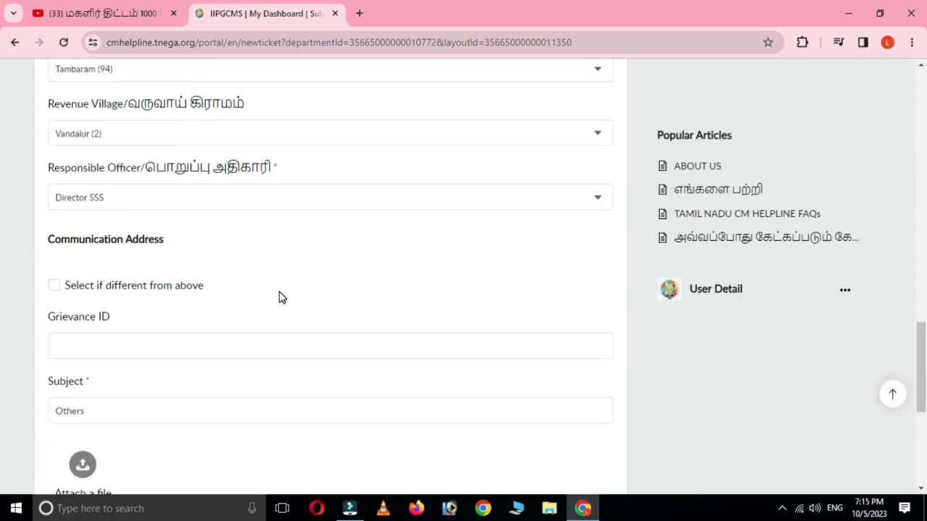
scroll(281, 298, "up", 3)
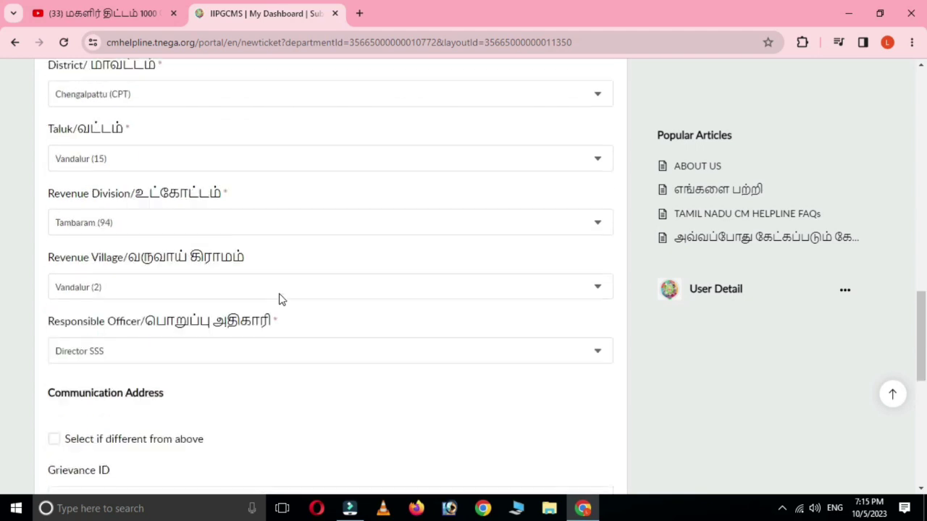
scroll(281, 305, "down", 3)
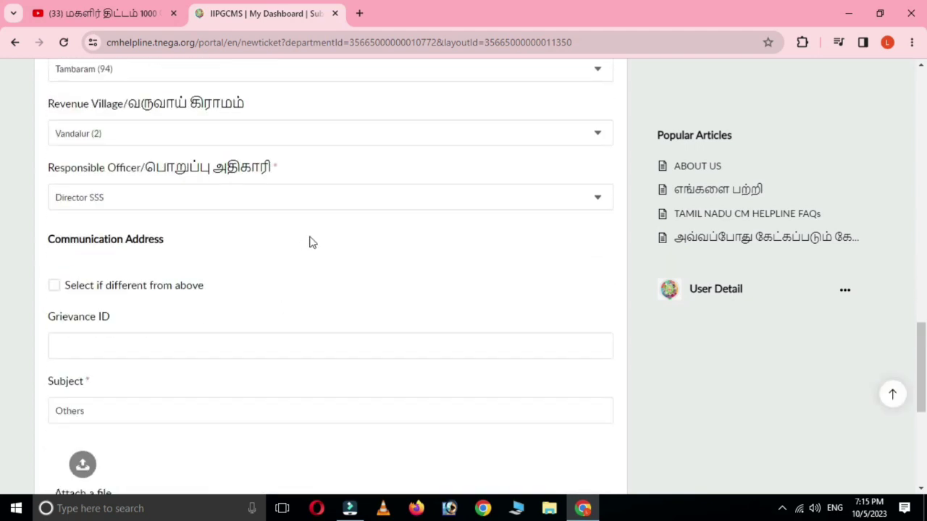
scroll(320, 230, "down", 3)
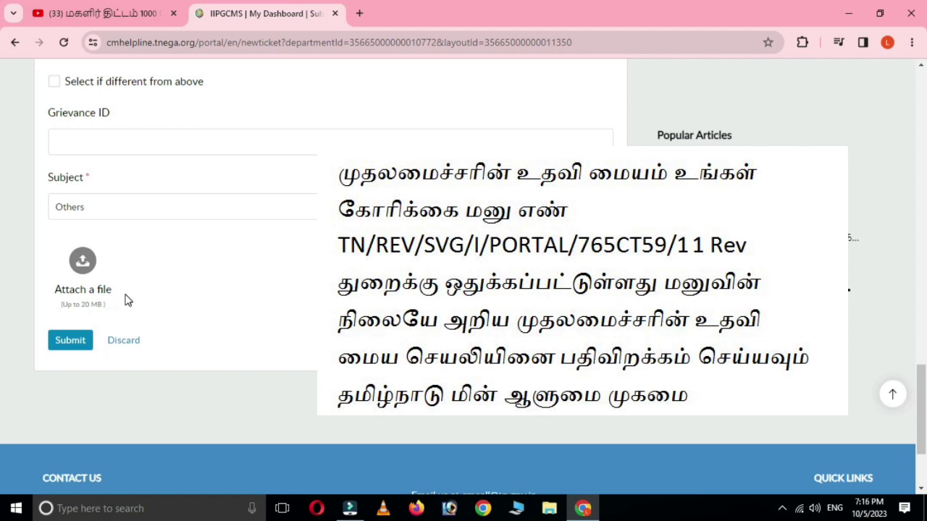
scroll(173, 291, "up", 6)
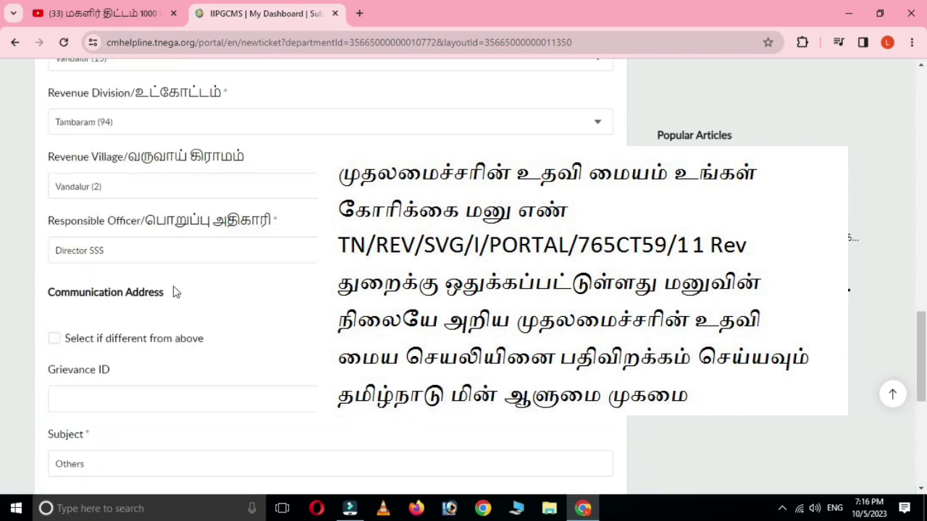
scroll(174, 291, "up", 15)
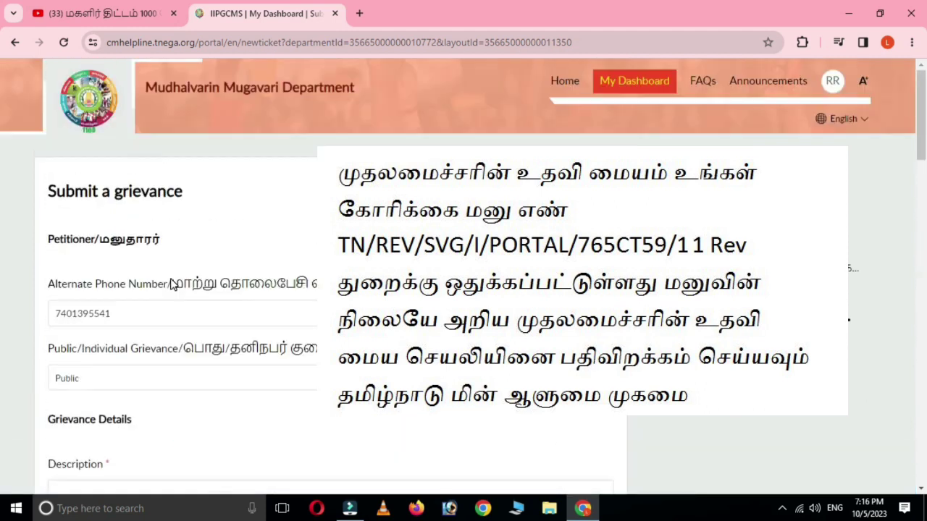